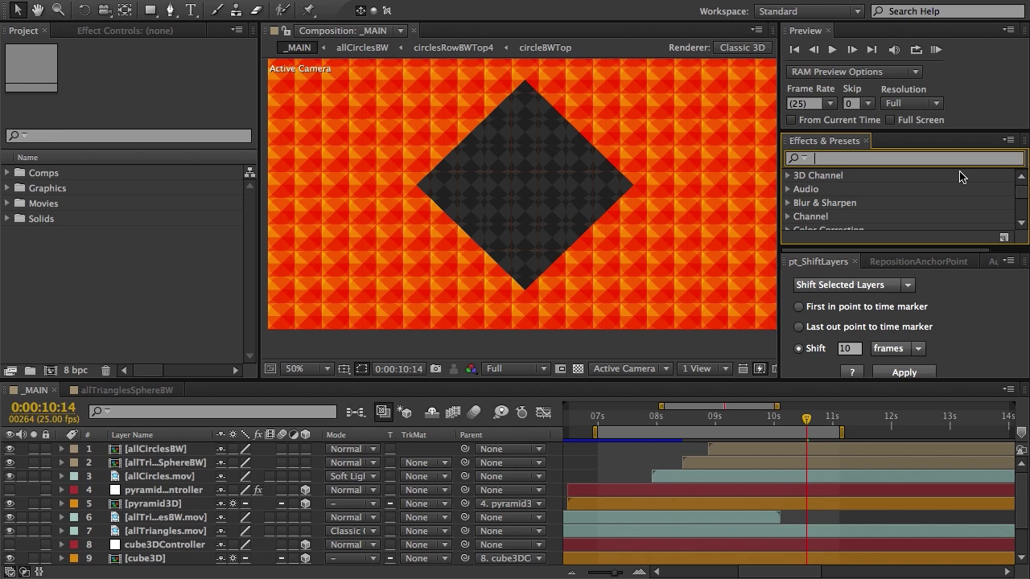
- Search Effects & Presets for 'cc sphe' to reveal Perspective > CC Sphere
left_click(959, 159)
type("cc sh")
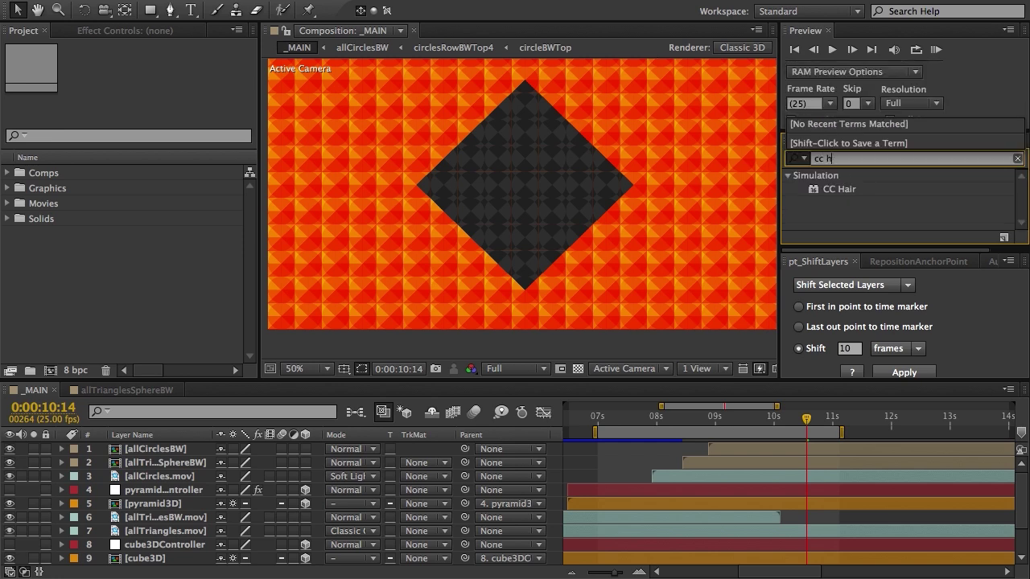
key("BackSpace")
type("phe")
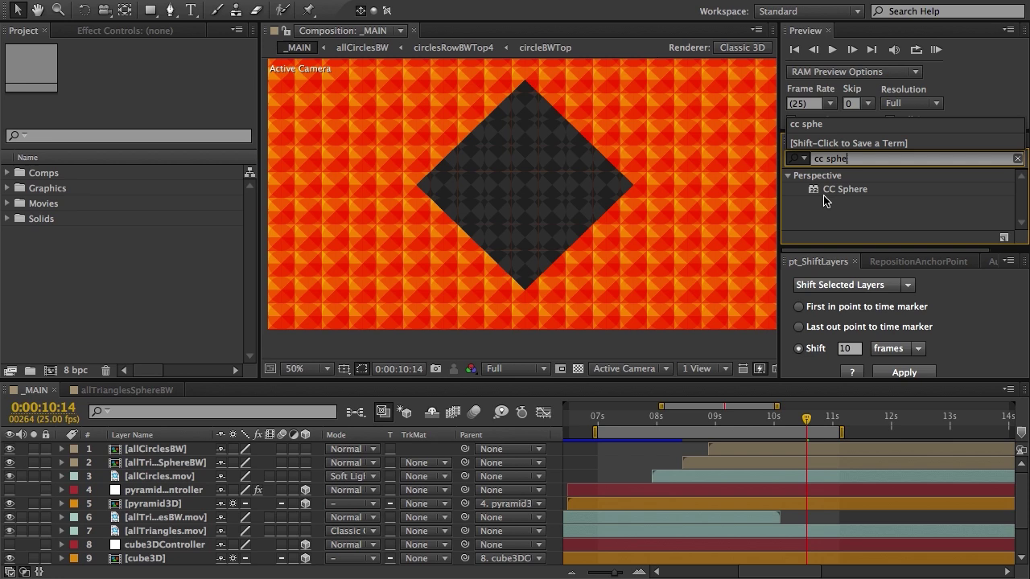
- Hide the upper overlay layers and the dark diamond, and enlarge the composition view
left_click(11, 452)
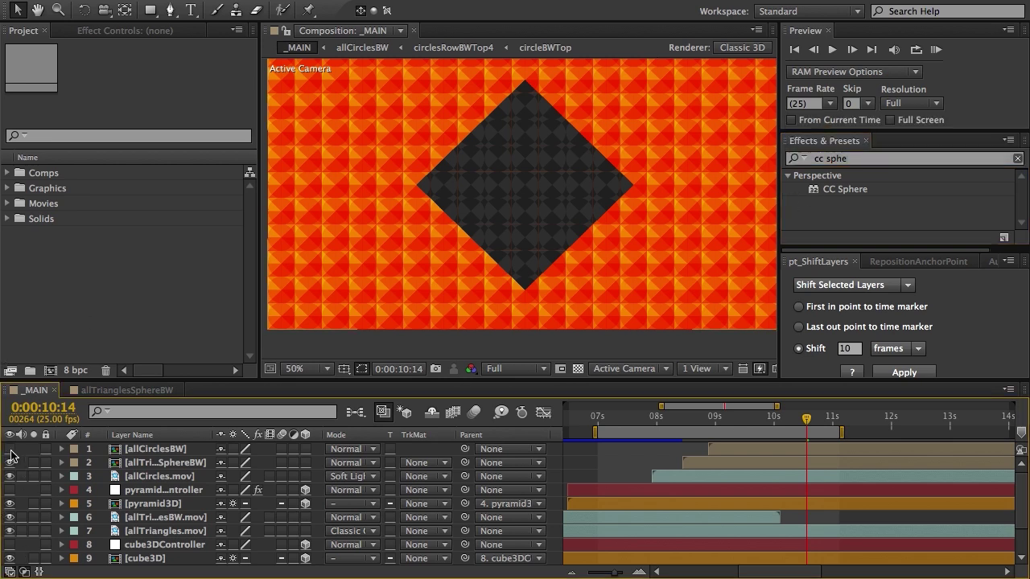
left_click_drag(11, 455, 10, 465)
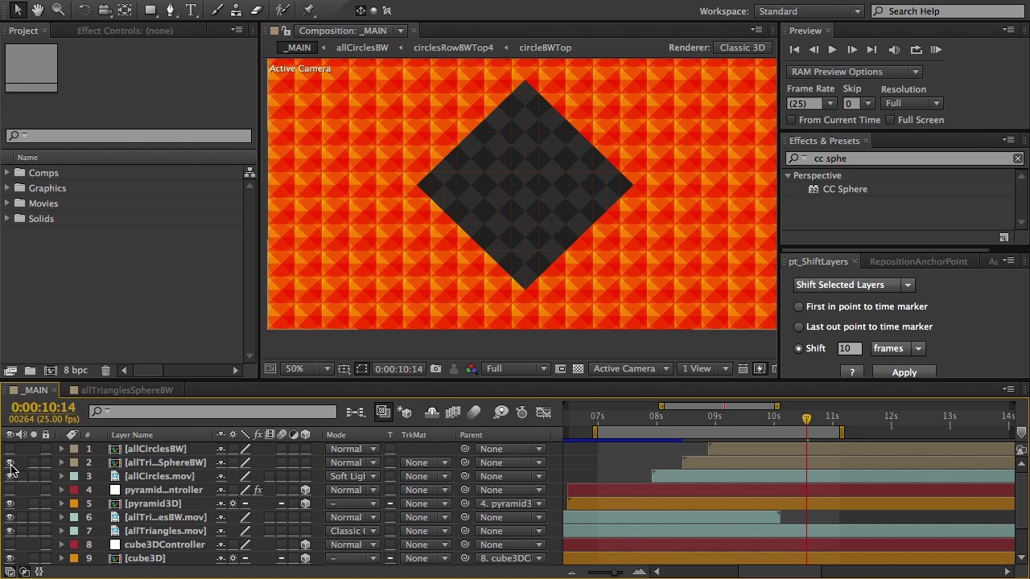
left_click(9, 476)
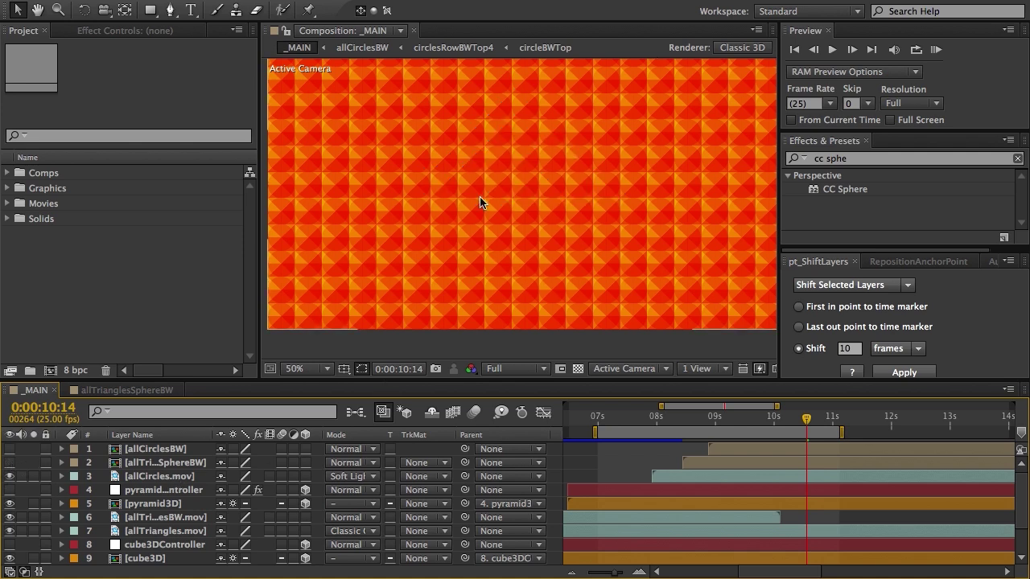
key("grave")
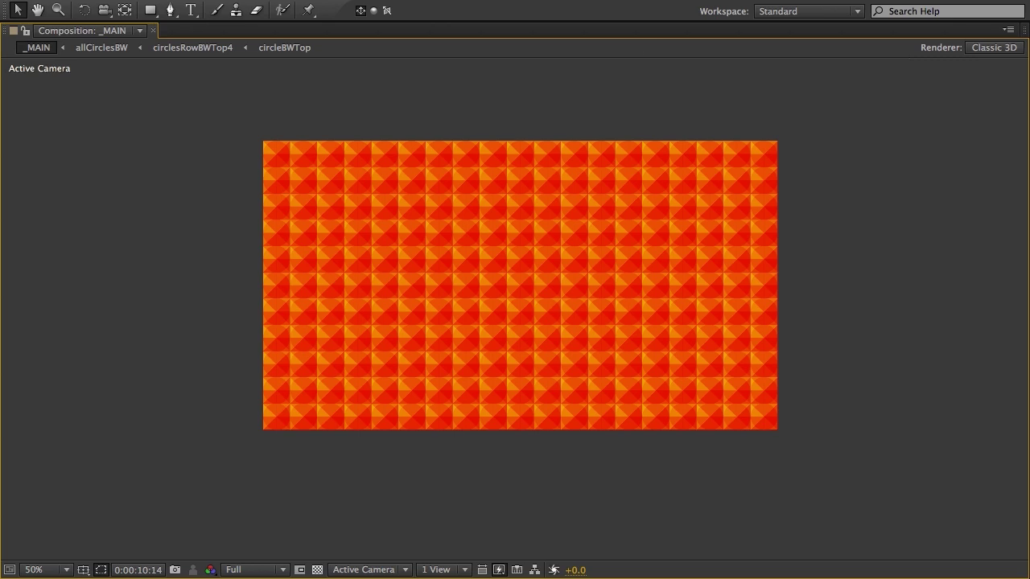
- Queue the current _MAIN frame via Save Frame As, removing the finished allCircles and allTrianglesBW items
left_click(221, 0)
mouse_move(288, 177)
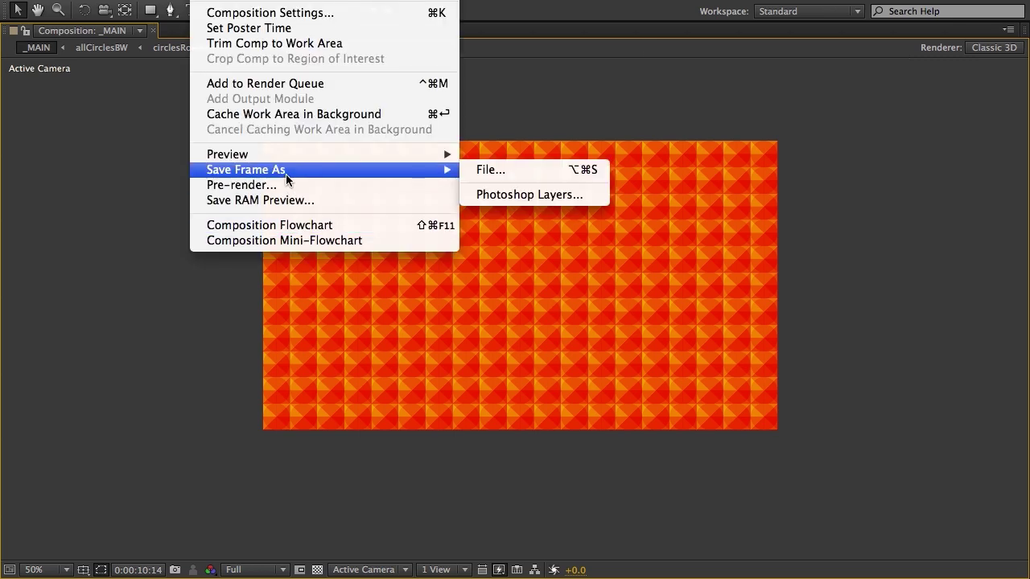
left_click(529, 171)
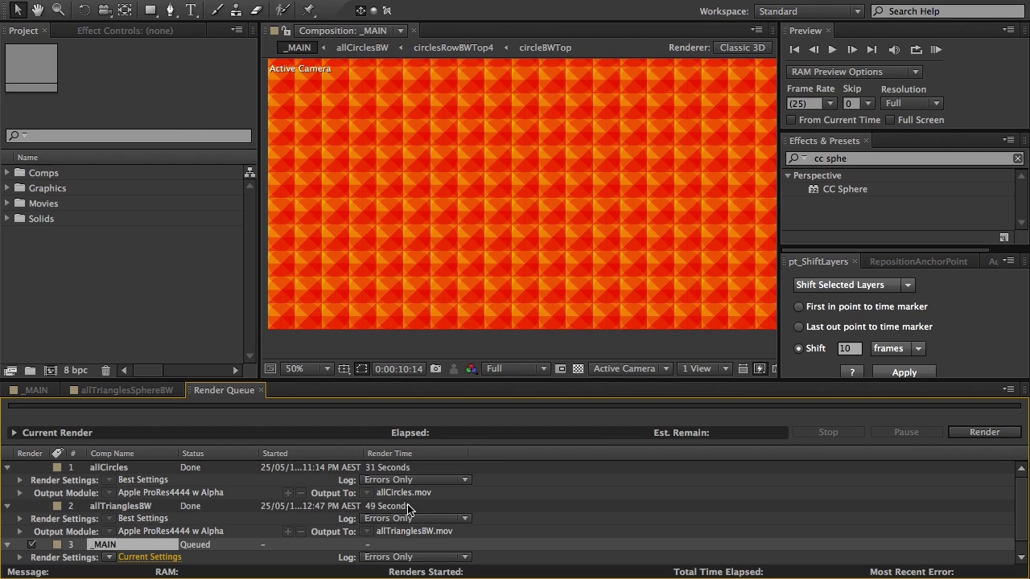
left_click(135, 469)
key("Delete")
left_click(130, 469)
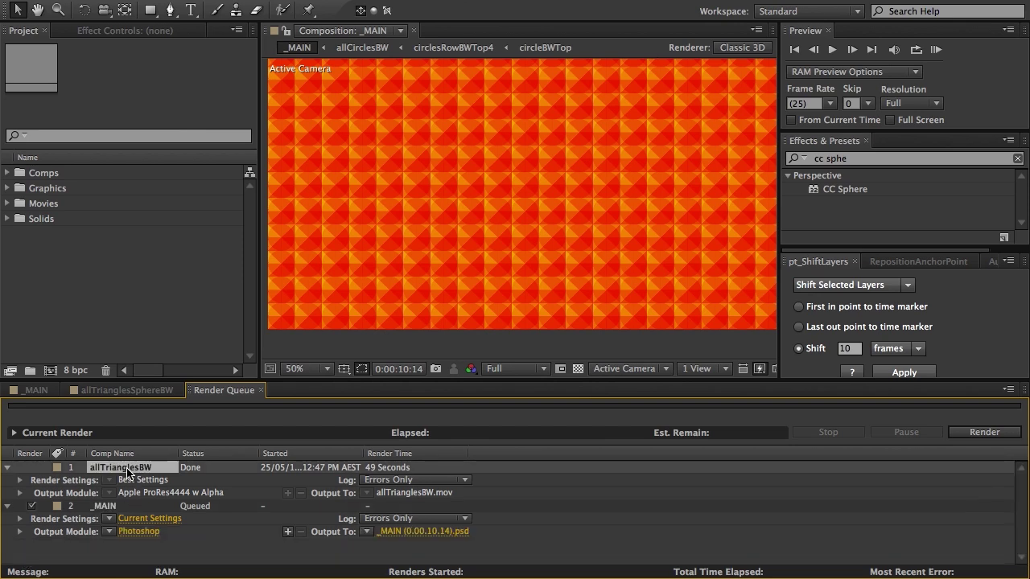
key("Delete")
- Set the frame output to sphereTexture.psd in the Graphics folder and render it
left_click(435, 494)
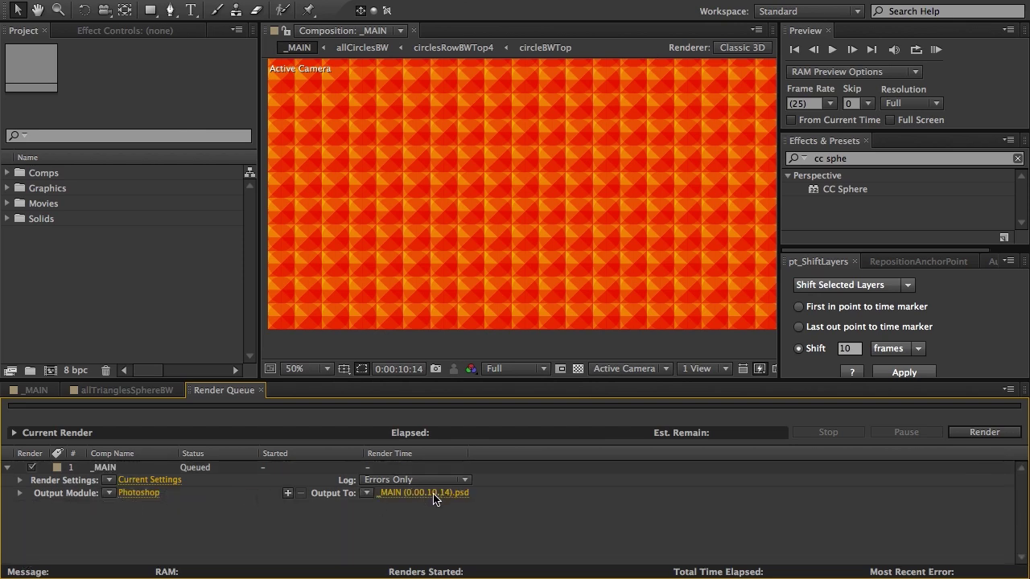
left_click_drag(794, 122, 589, 103)
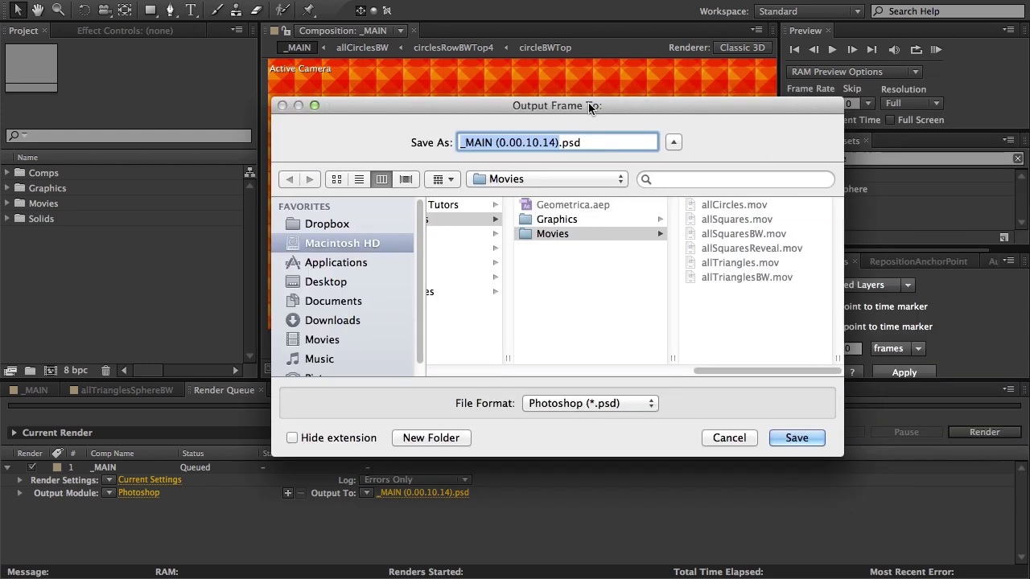
left_click(590, 211)
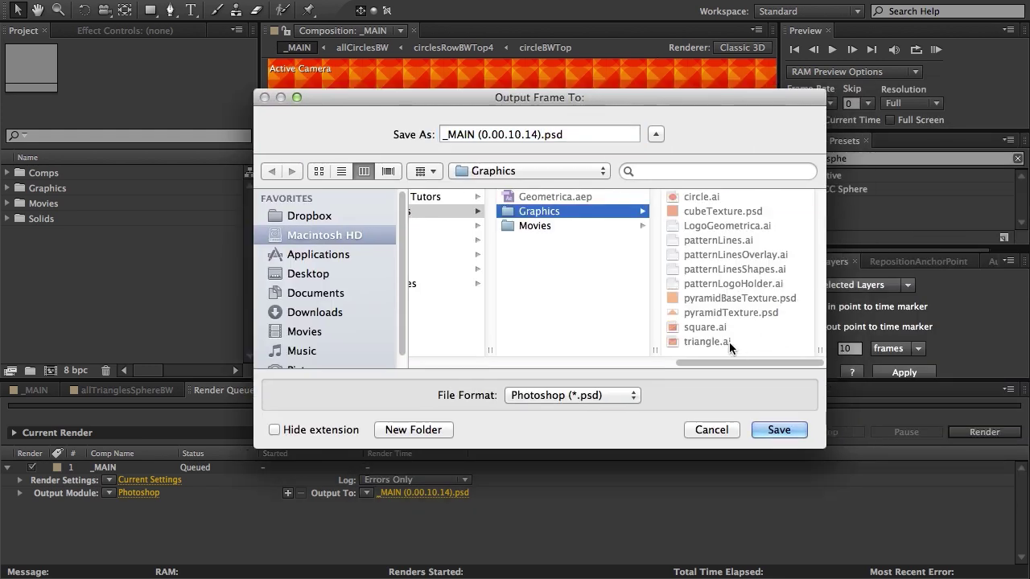
left_click(724, 313)
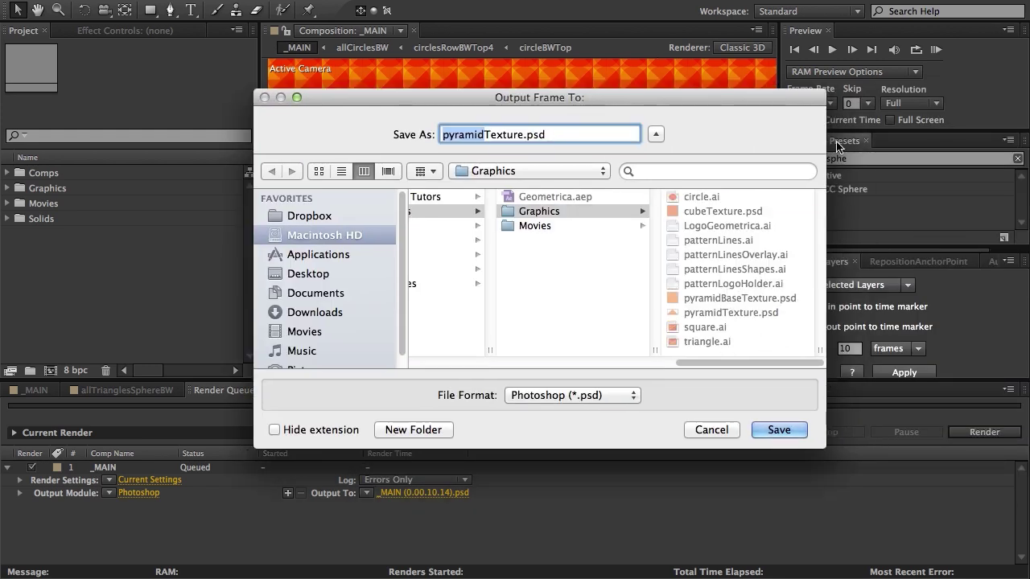
type("sphere")
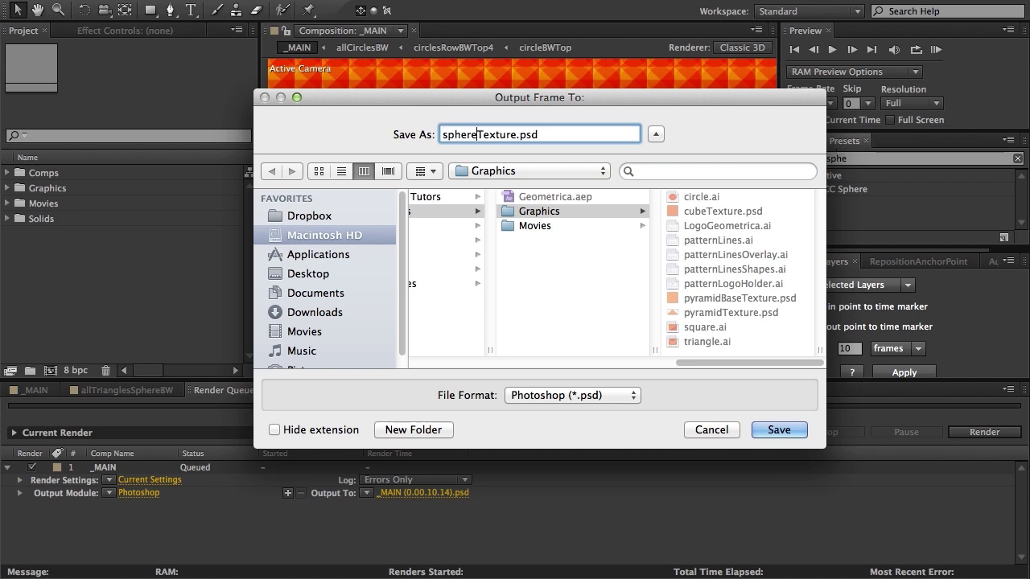
left_click(777, 428)
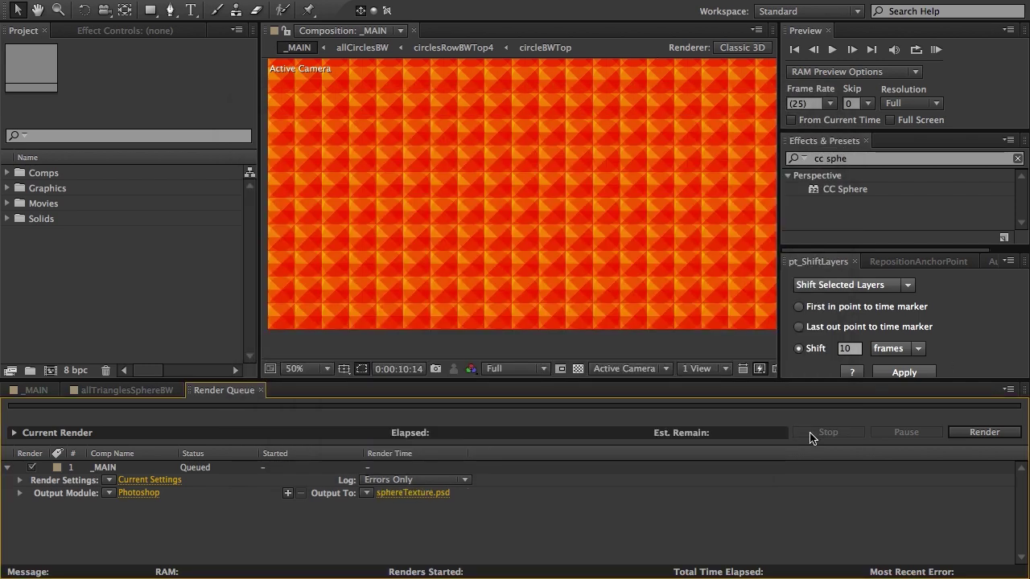
left_click(978, 435)
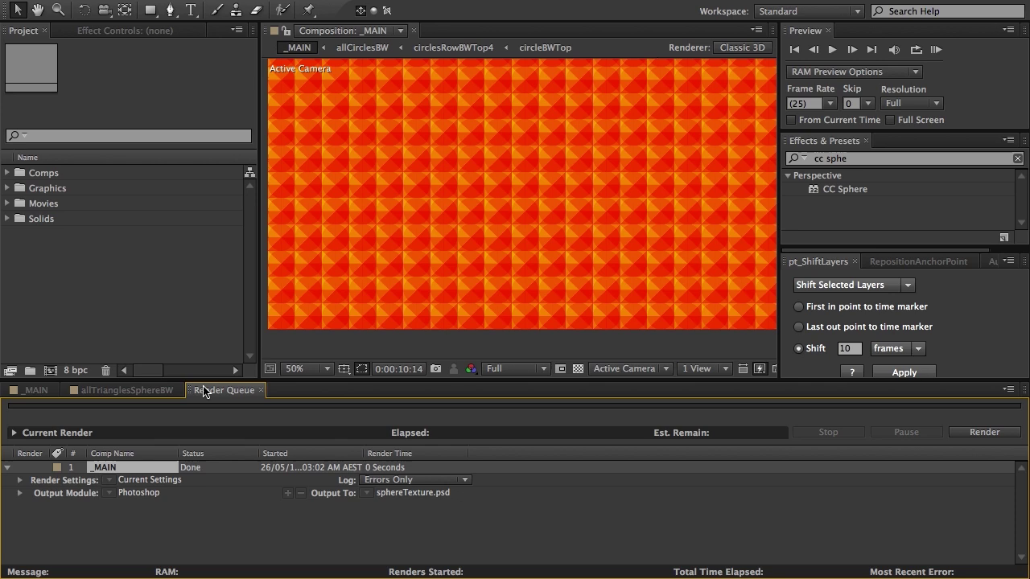
- Import Graphics/sphereTexture.psd into the project
left_click(87, 288)
double_click(87, 288)
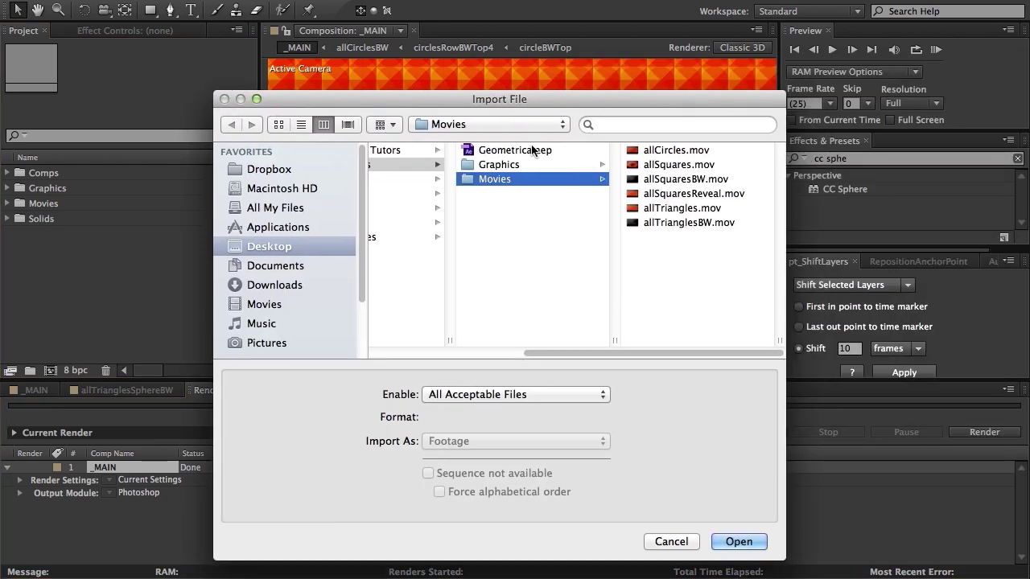
left_click(531, 165)
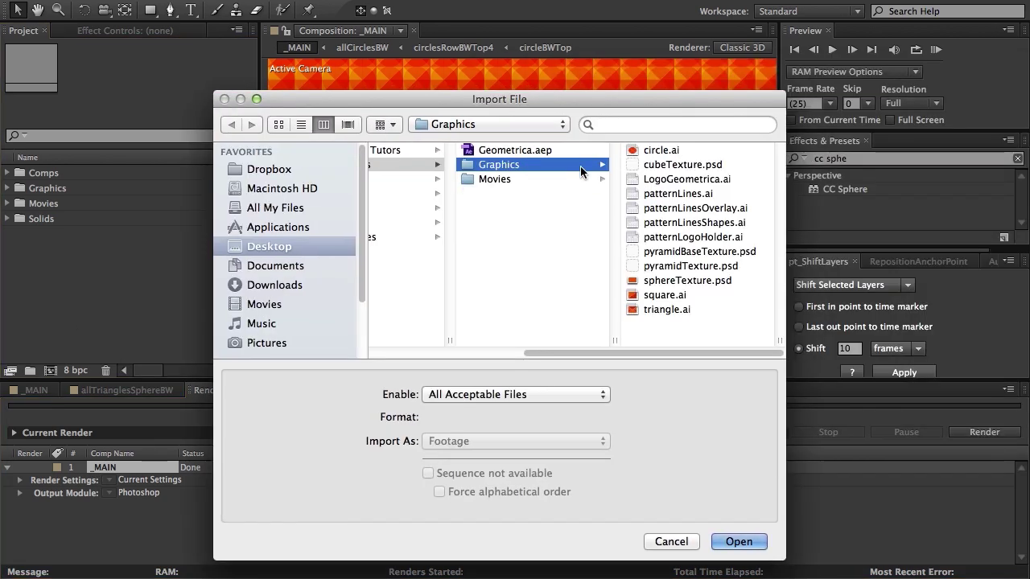
left_click(688, 281)
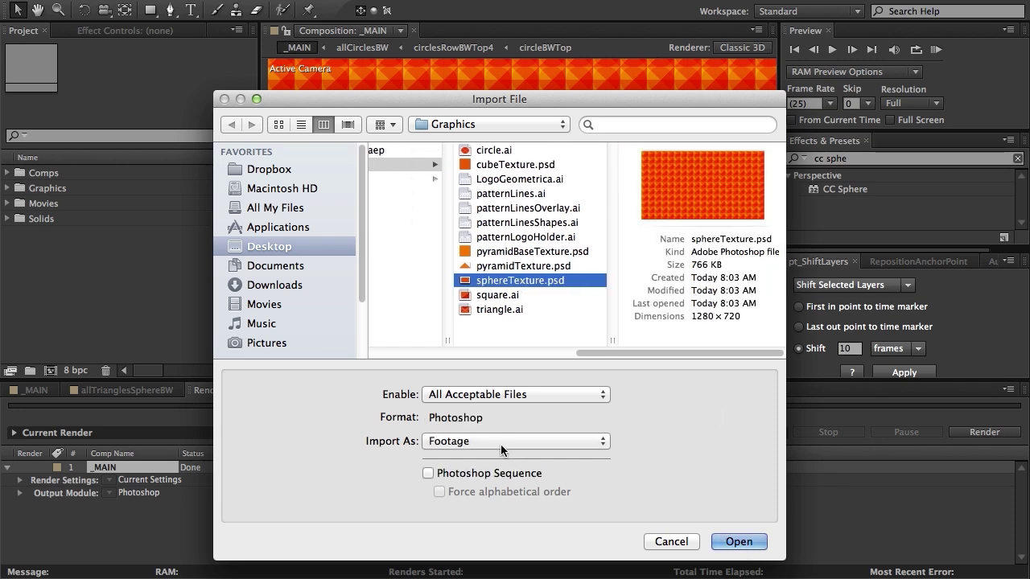
left_click(739, 542)
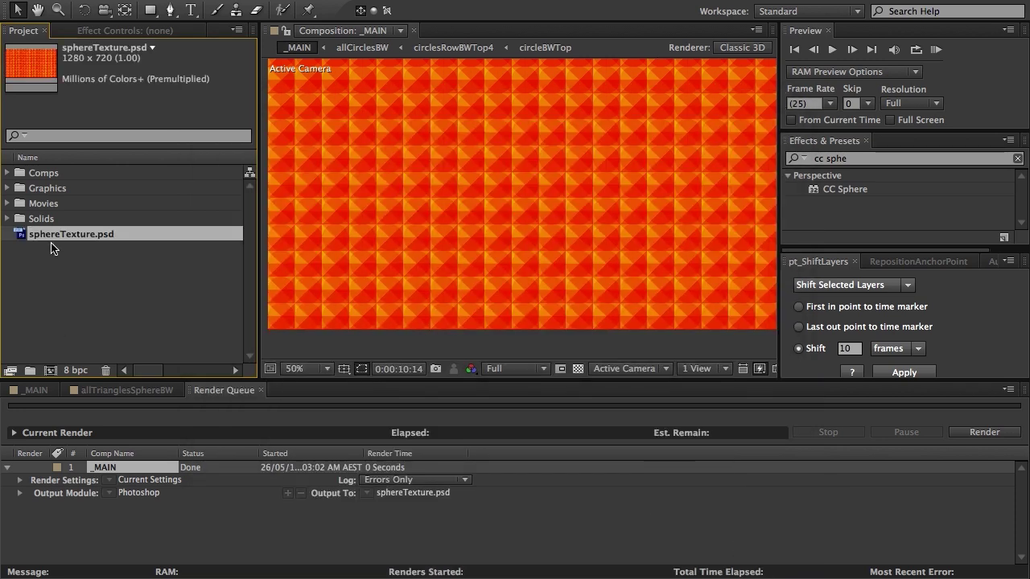
- Add sphereTexture.psd as the top layer of _MAIN and apply CC Sphere to it
left_click(29, 390)
left_click_drag(69, 236, 143, 454)
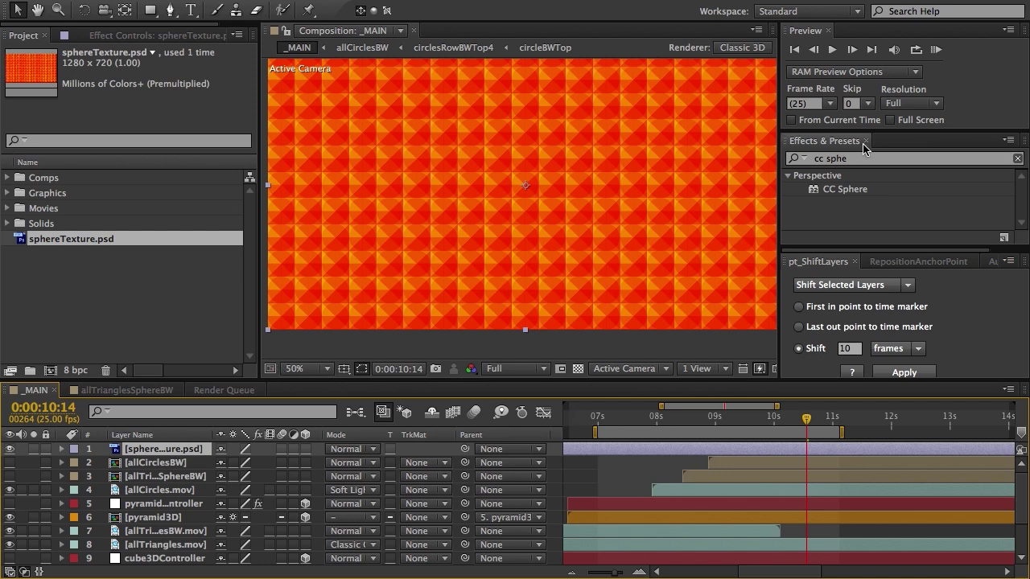
left_click_drag(850, 194, 764, 449)
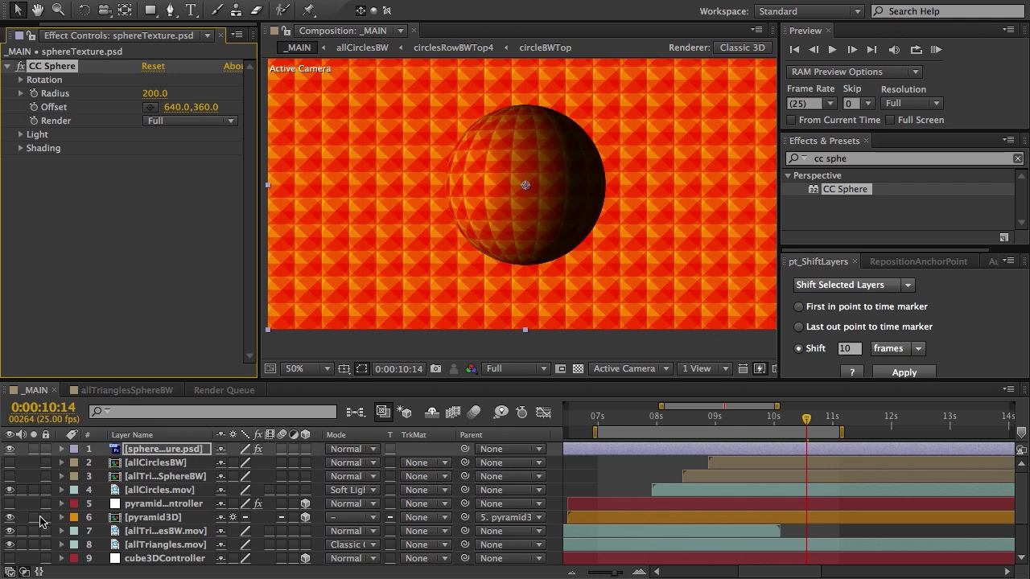
- Show the allCirclesBW diamond again, then set the CC Sphere radius to 150 and light height to 100
left_click(134, 466)
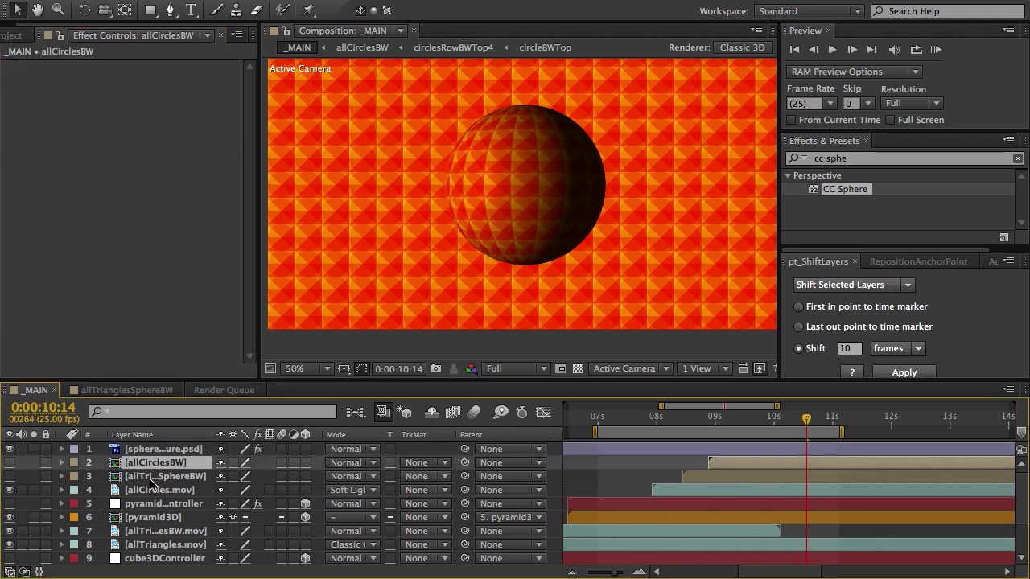
left_click(11, 464)
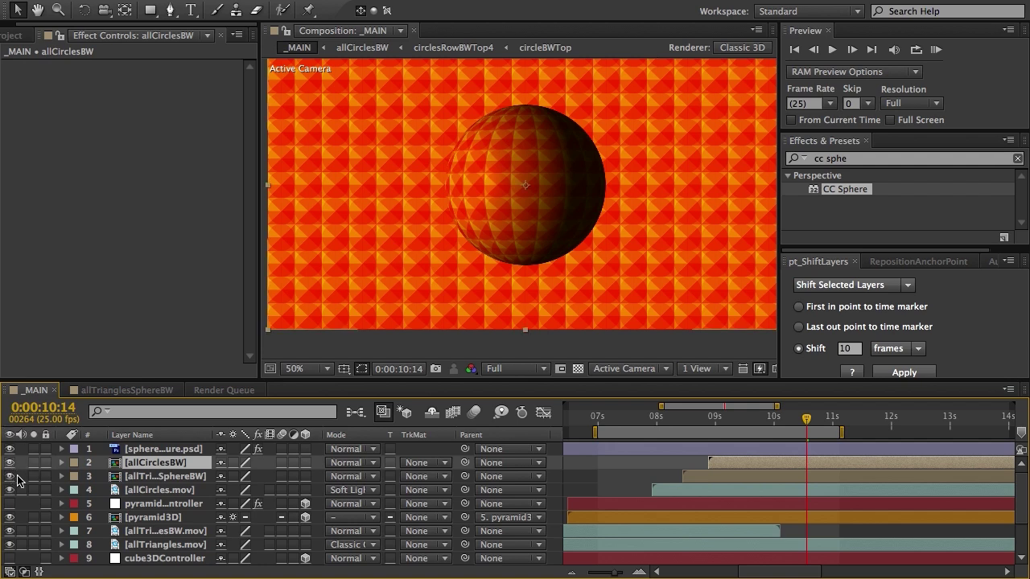
left_click(136, 450)
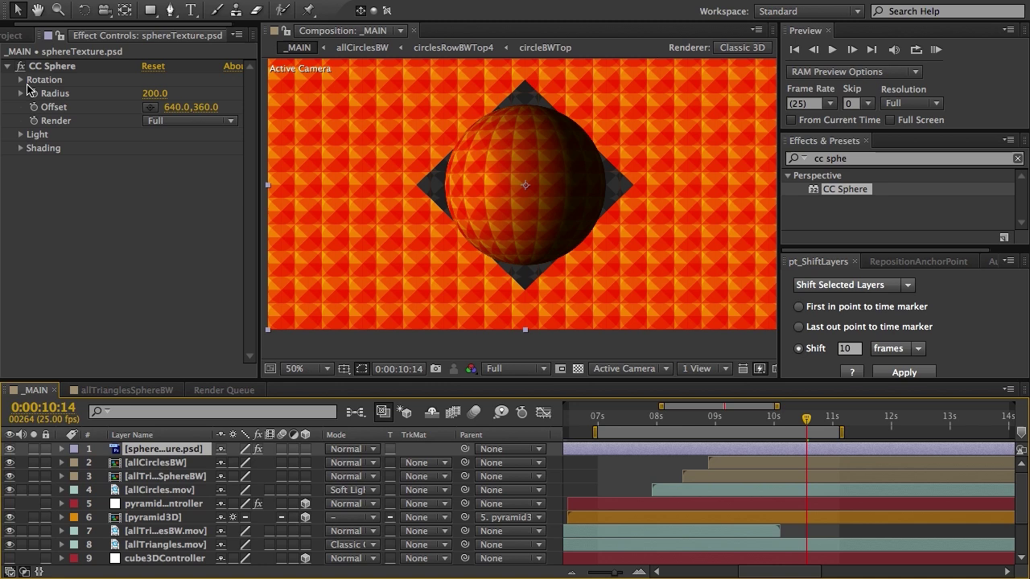
left_click(155, 93)
type("150")
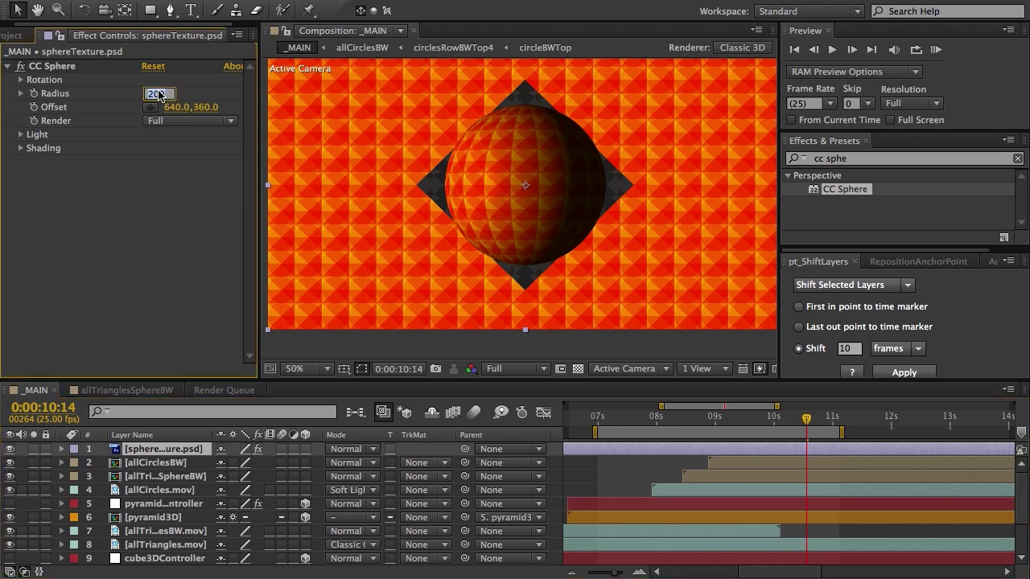
key("Return")
left_click(21, 135)
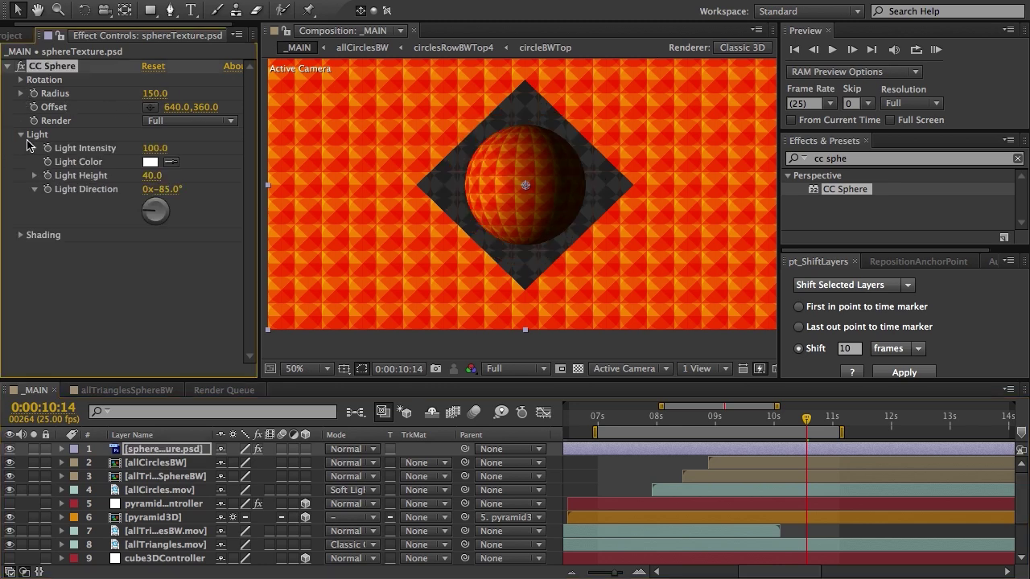
left_click_drag(152, 175, 298, 164)
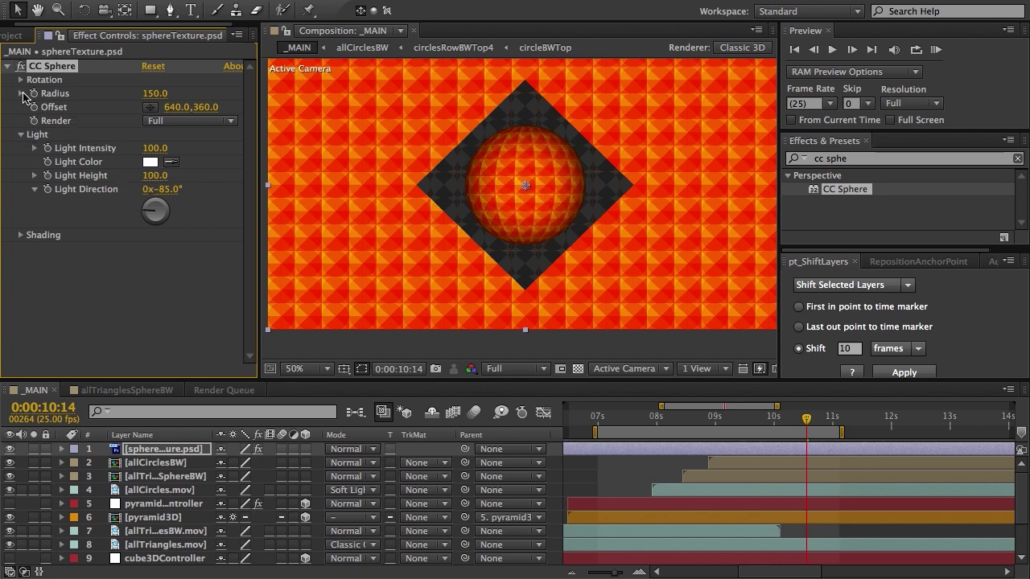
- Try a 77° Rotation Y on the sphere, undo it, and select the pyramid3D layer
left_click(21, 93)
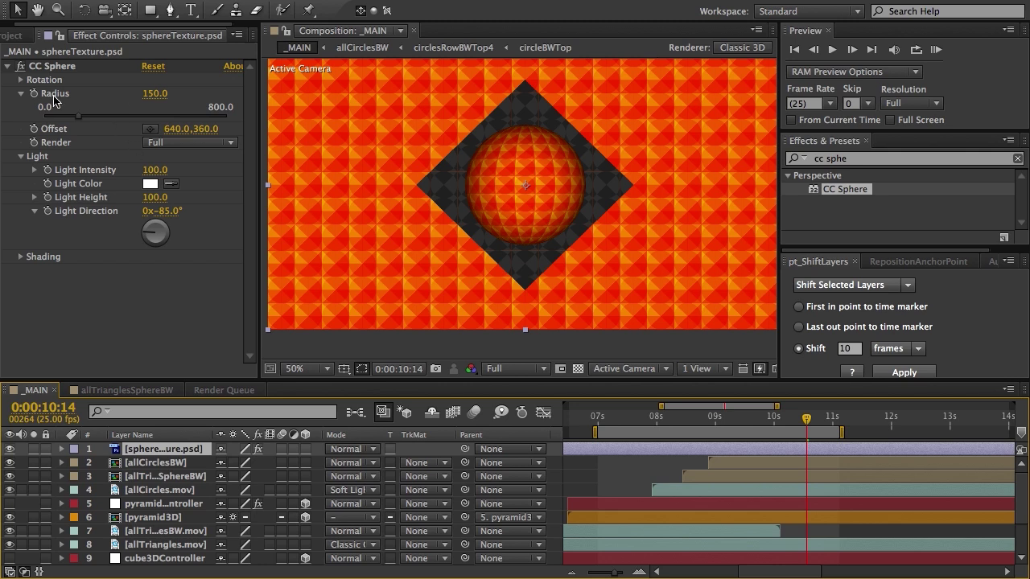
left_click(20, 79)
mouse_move(148, 163)
left_mouse_down()
mouse_move(196, 175)
mouse_move(121, 165)
mouse_move(163, 165)
left_mouse_up()
key("ctrl+z")
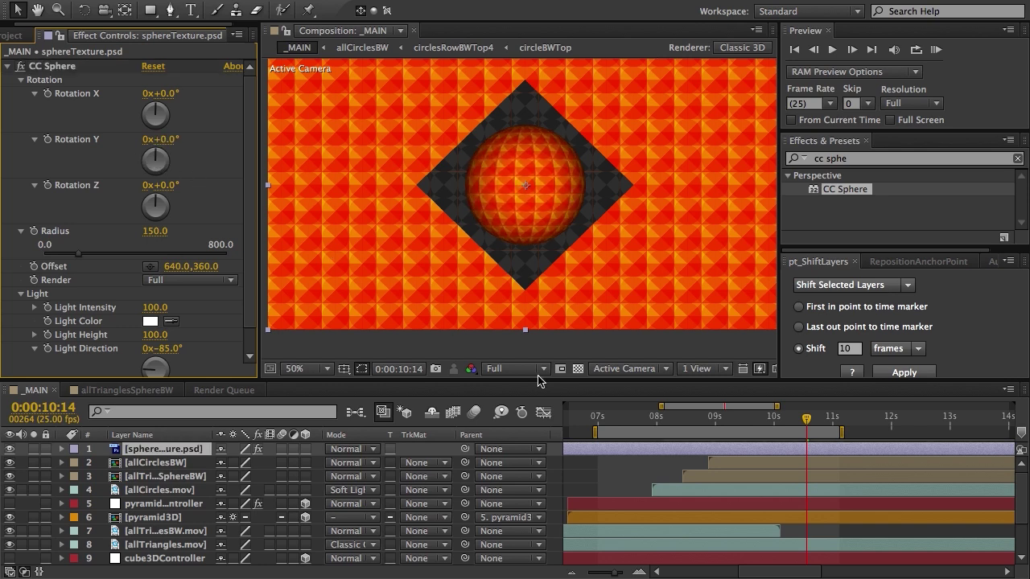
left_click_drag(659, 512, 686, 510)
left_click(668, 511)
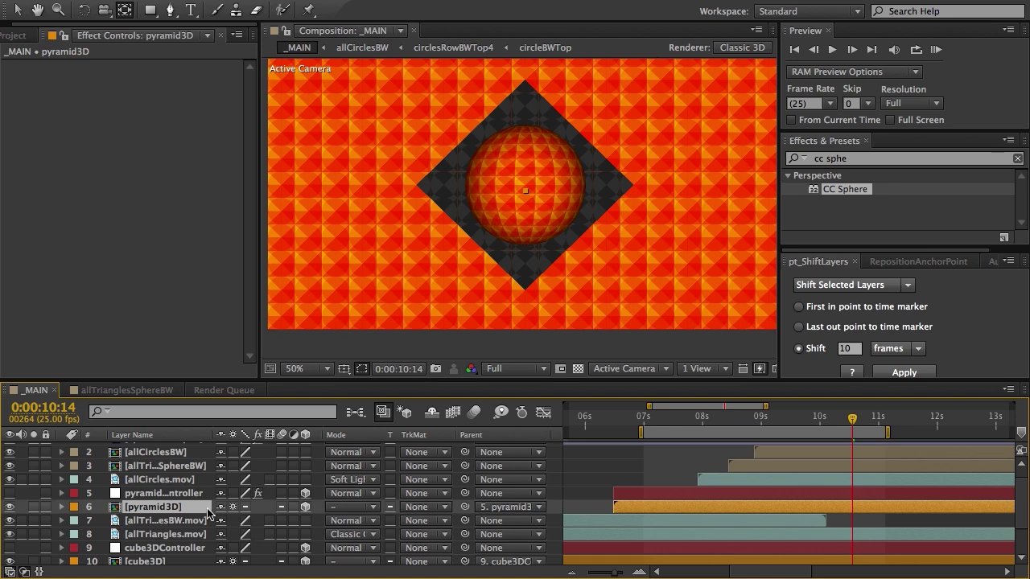
- Reveal pyramid3D's Position and select the pyramid3DController's three Scale keyframes
key("p")
left_click_drag(632, 527, 737, 522)
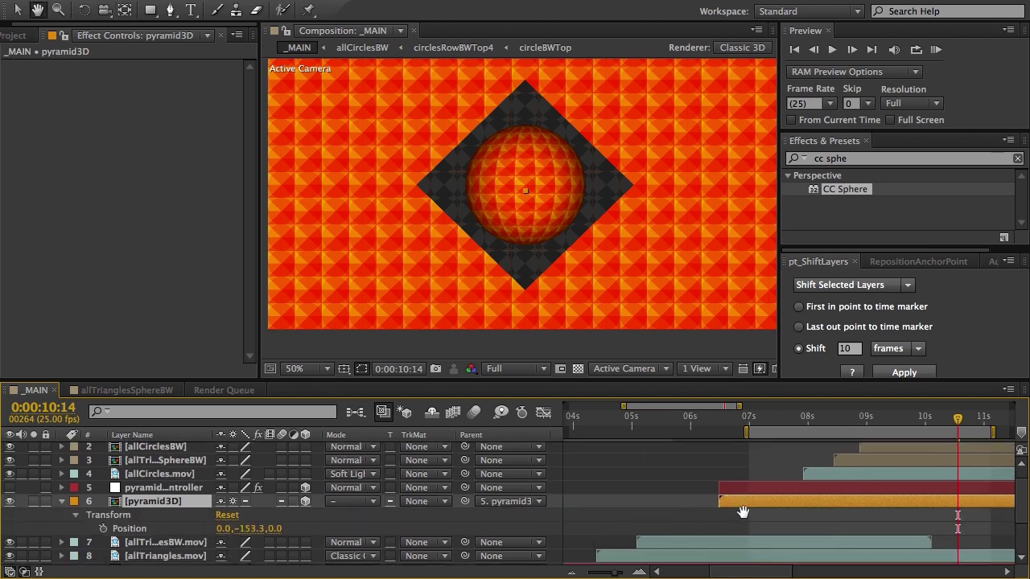
left_click(737, 488)
key("e")
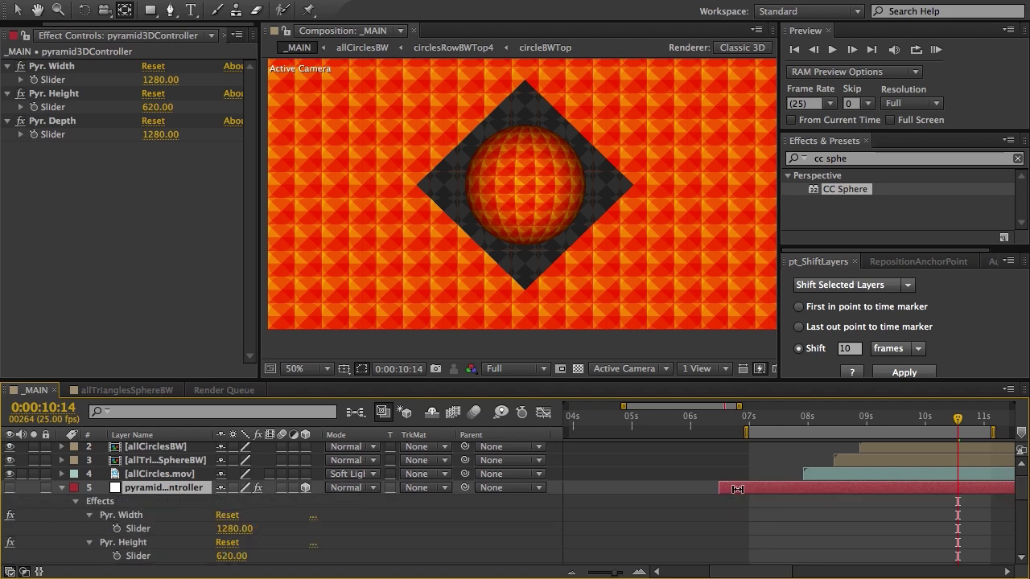
key("e")
key("e")
key("u")
key("u")
scroll(760, 499, "down", 5)
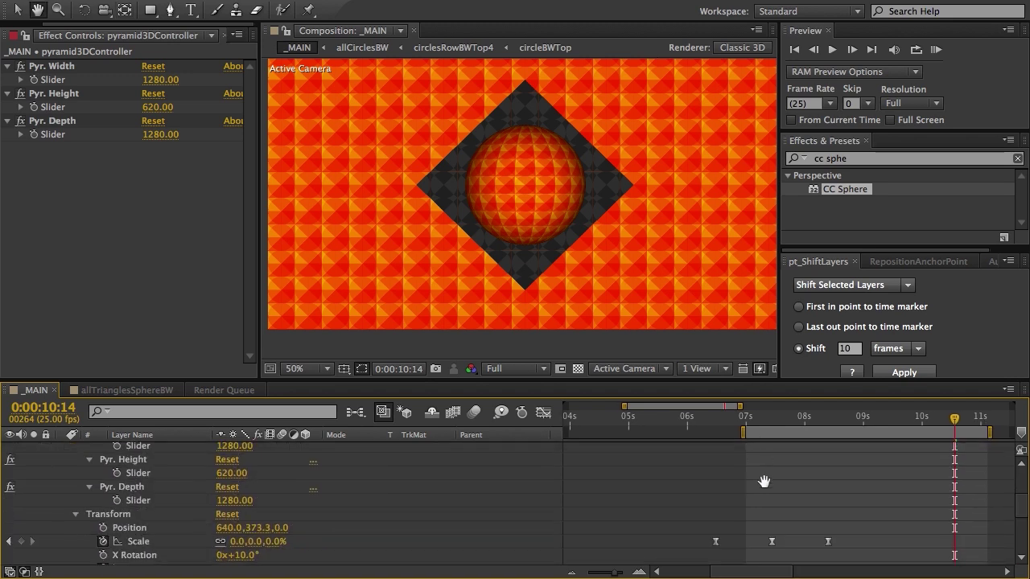
left_click_drag(849, 487, 631, 514)
scroll(840, 483, "up", 5)
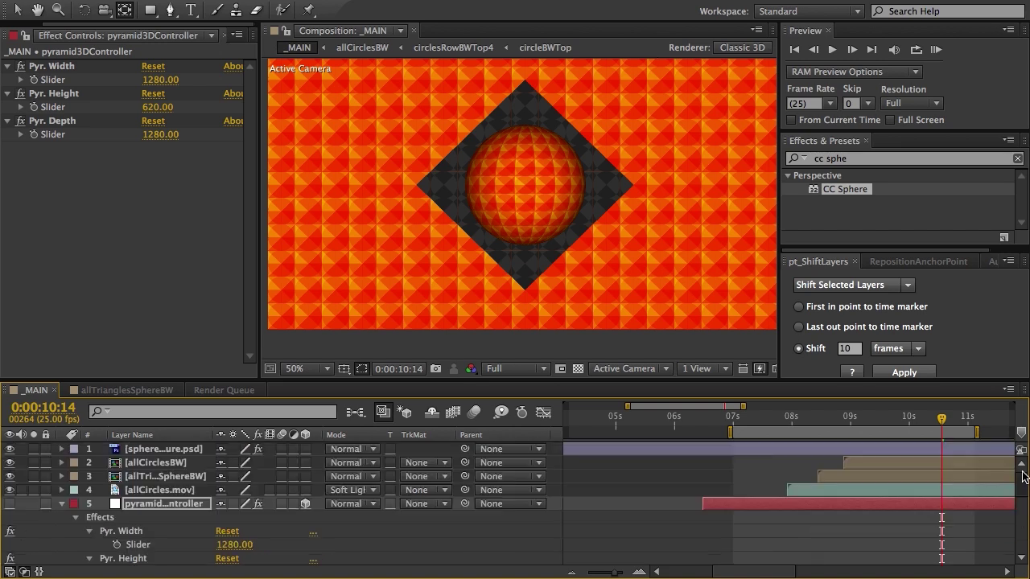
- Trim the sphereTexture layer's in-point to 0:00:09:19 and preview the animation
mouse_move(861, 424)
left_mouse_down()
mouse_move(841, 420)
mouse_move(864, 422)
left_mouse_up()
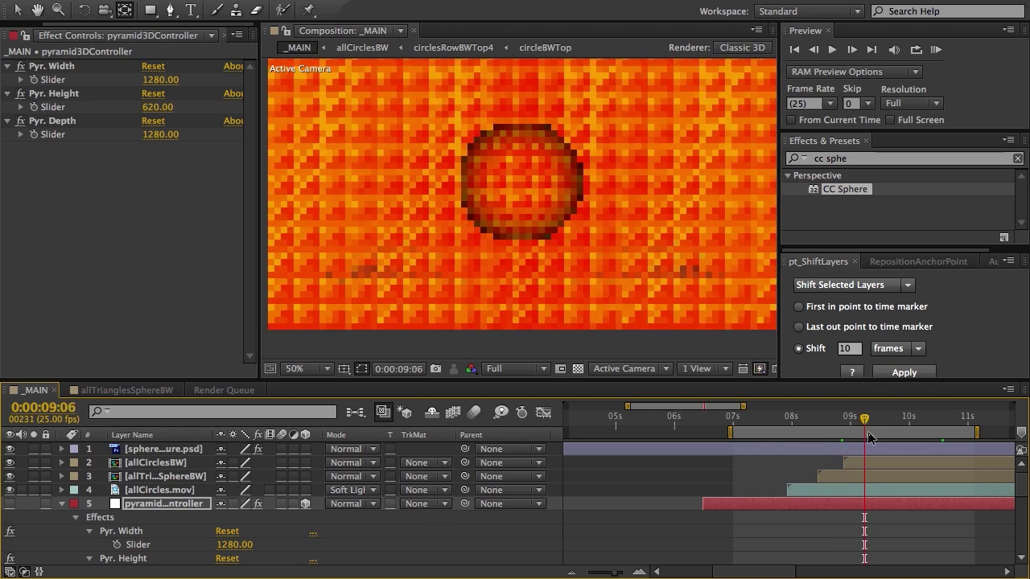
left_click(875, 444)
key("alt+bracketleft")
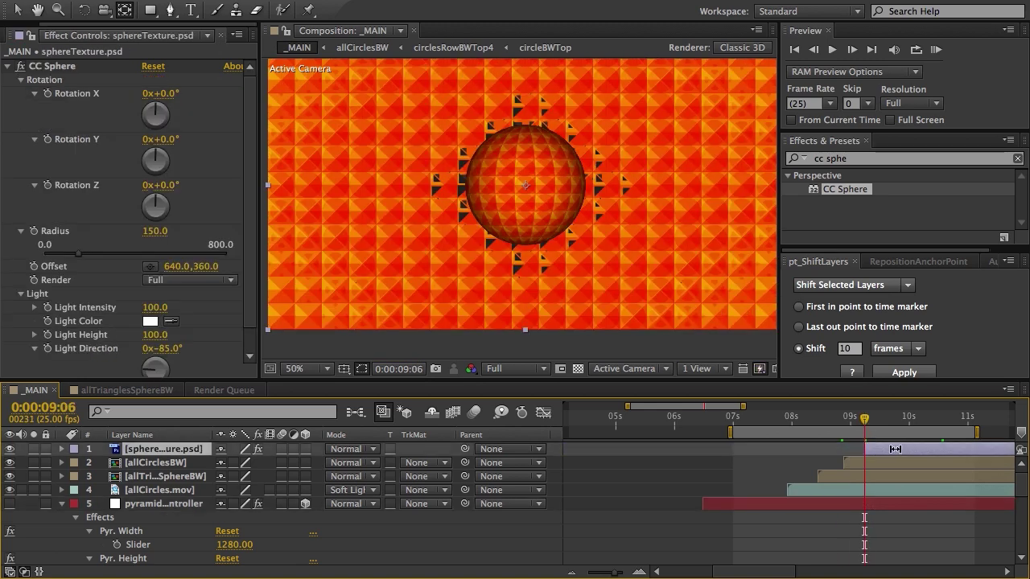
left_click_drag(866, 426, 907, 426)
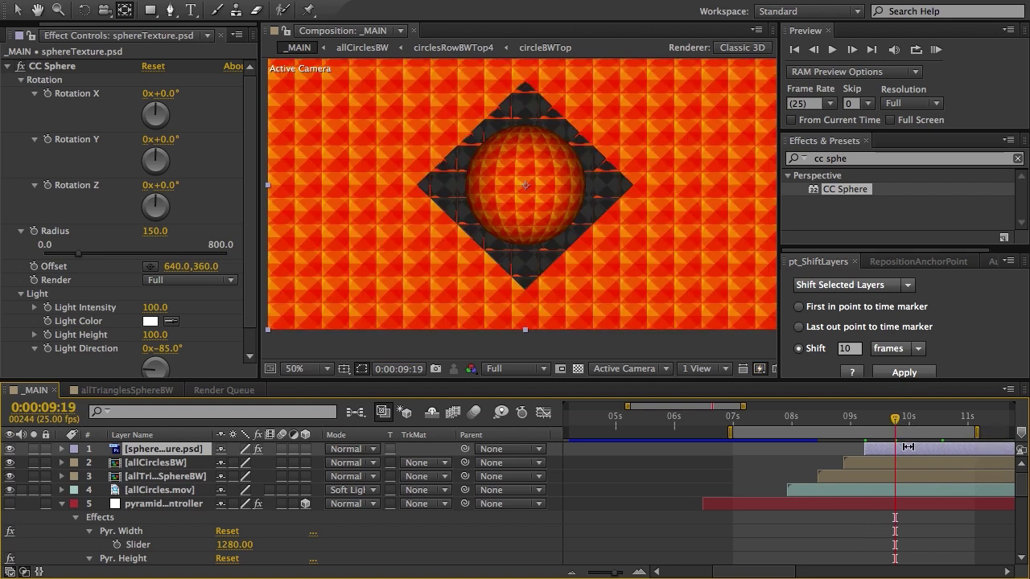
key("alt+bracketleft")
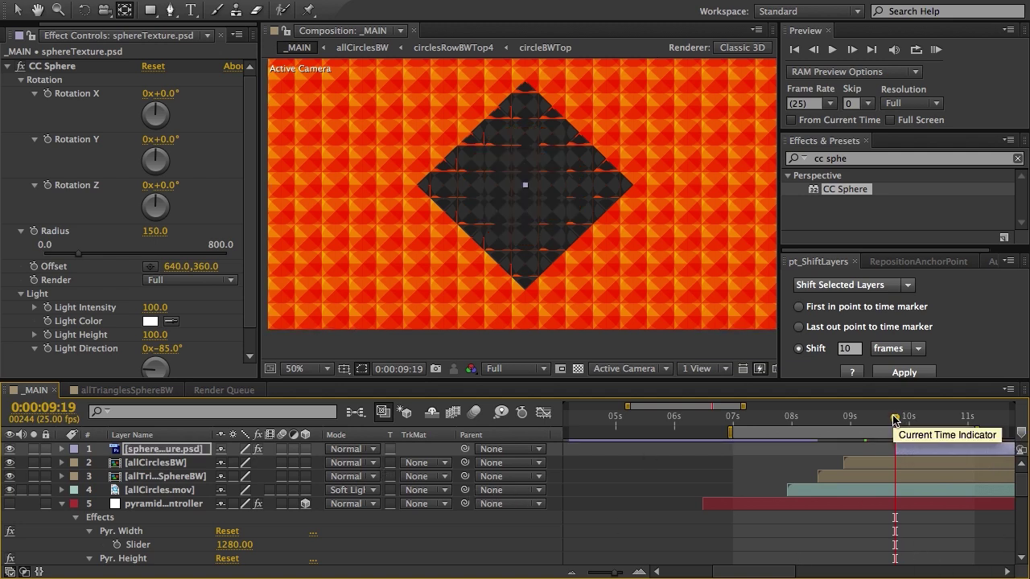
key("space")
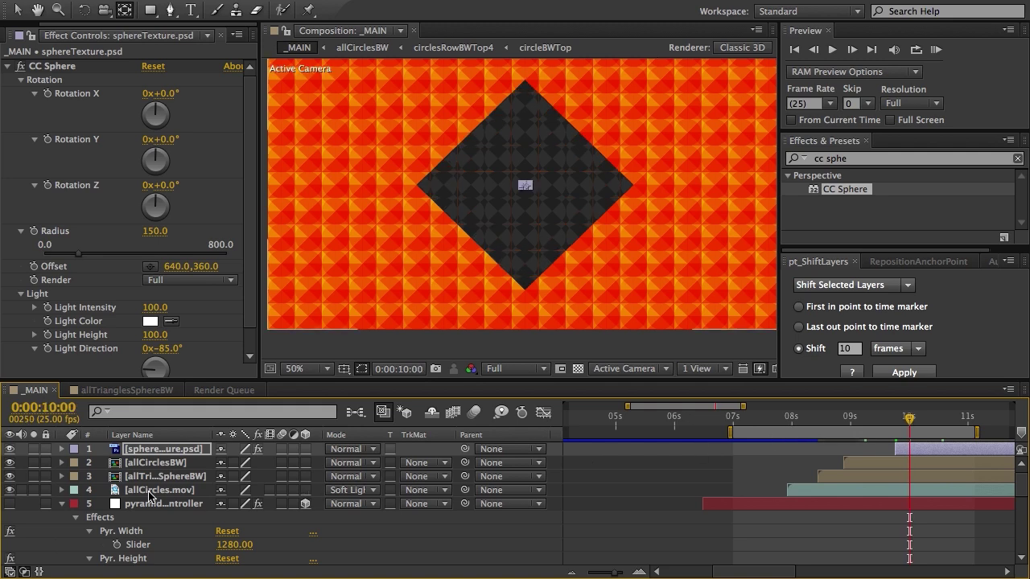
- Solo the sphere layer, preview it enlarged, then select its Scale keyframe and edit the value
left_click(33, 449)
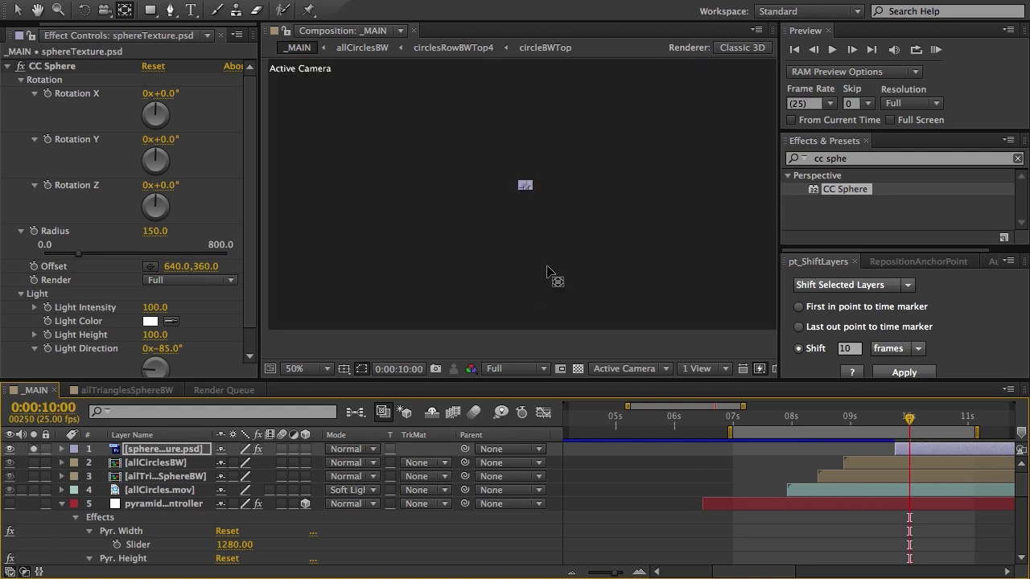
left_click(862, 419)
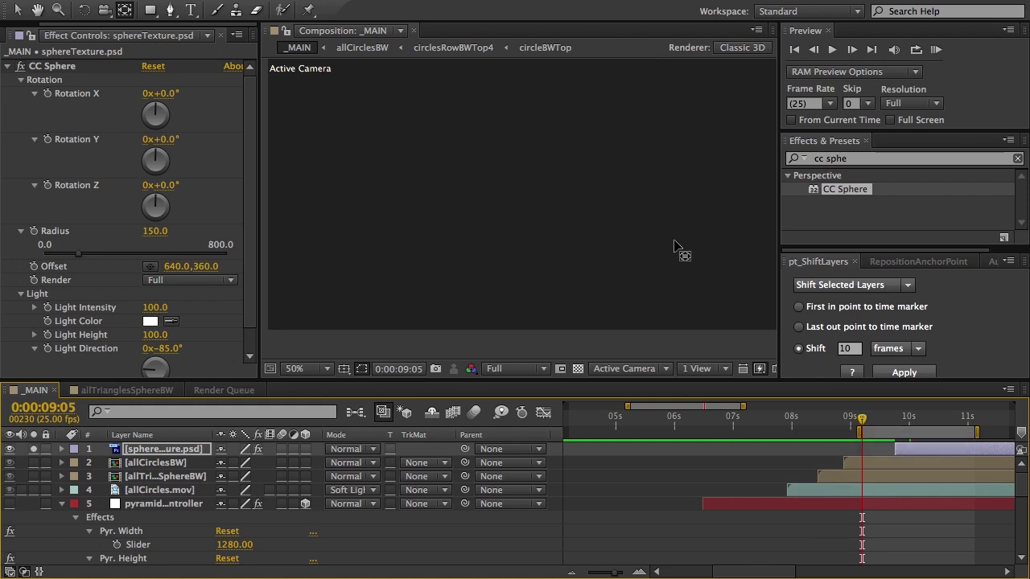
key("grave")
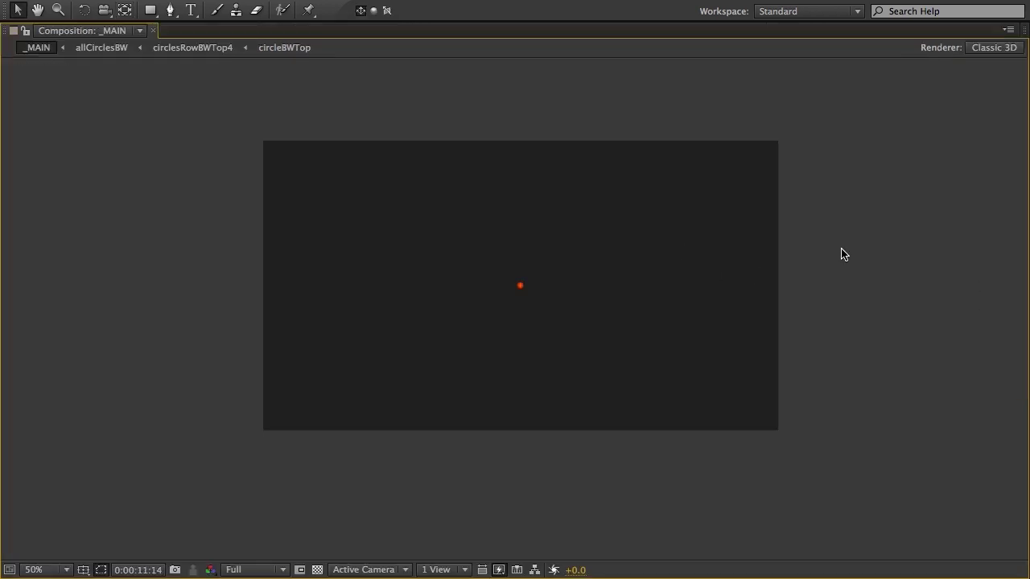
key("space")
key("grave")
left_click(876, 463)
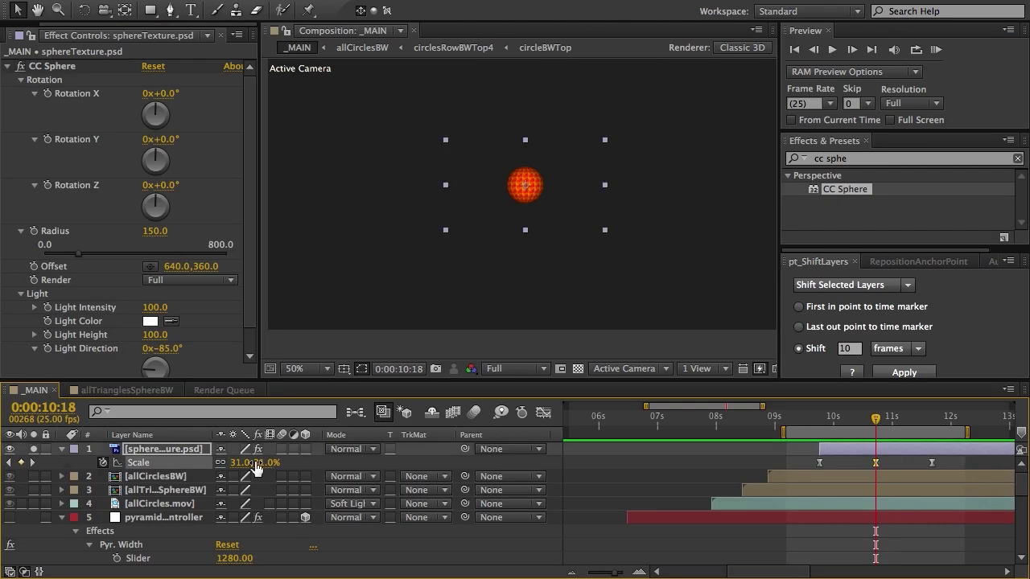
left_click(255, 463)
- Set the sphere's Scale to 100% and preview the scale animation in an enlarged view
type("100")
key("Return")
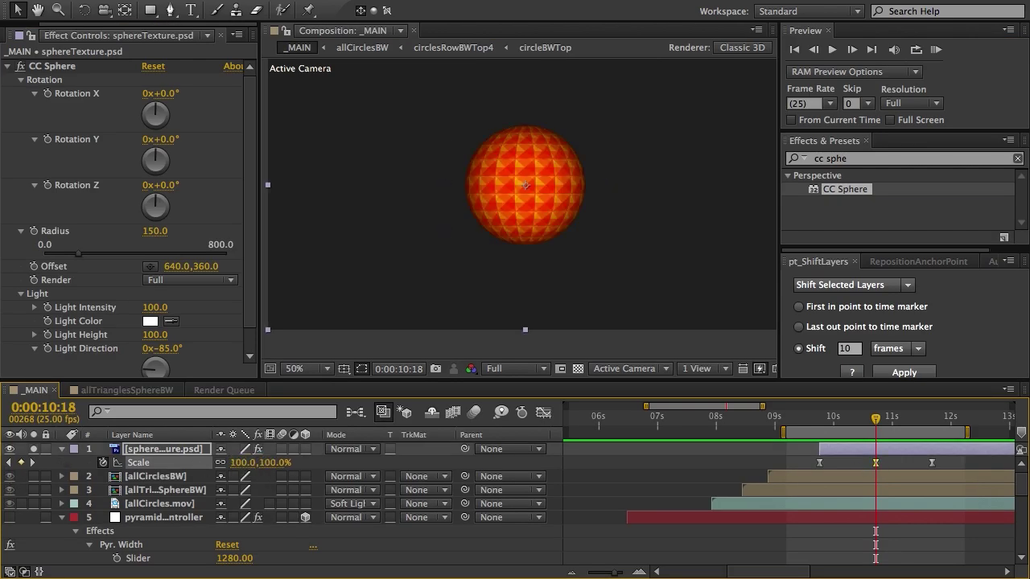
key("grave")
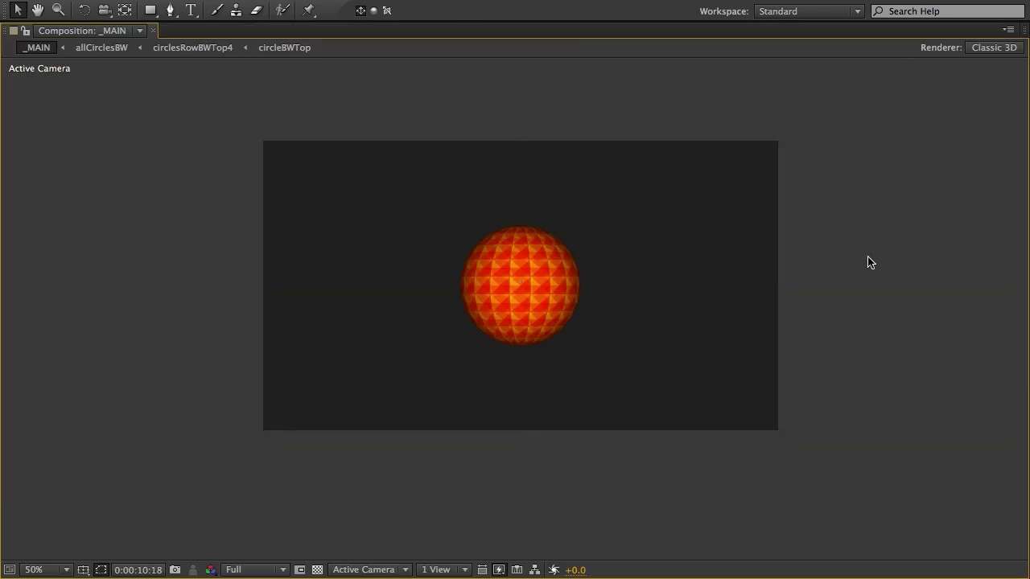
key("k")
key("space")
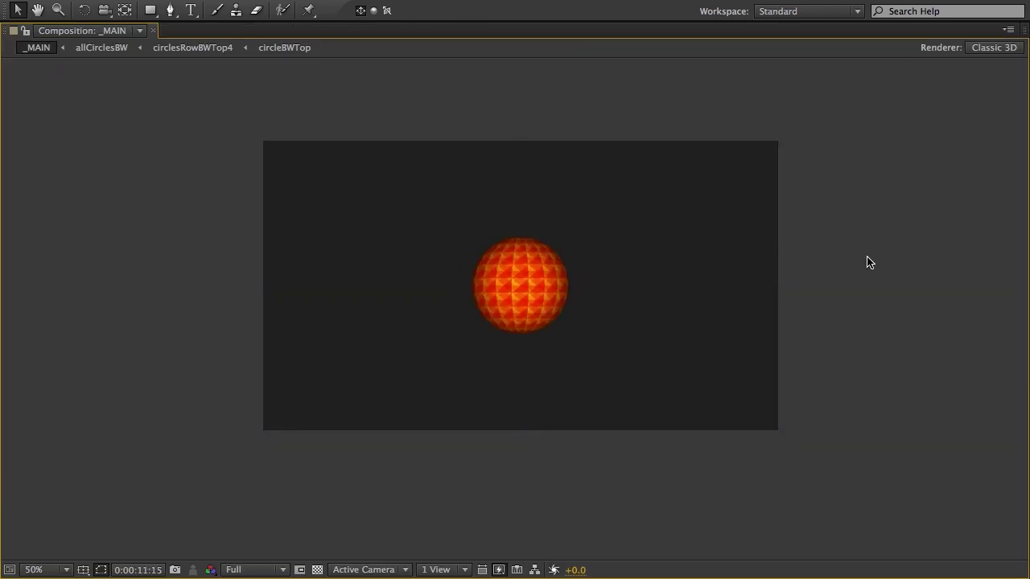
key("grave")
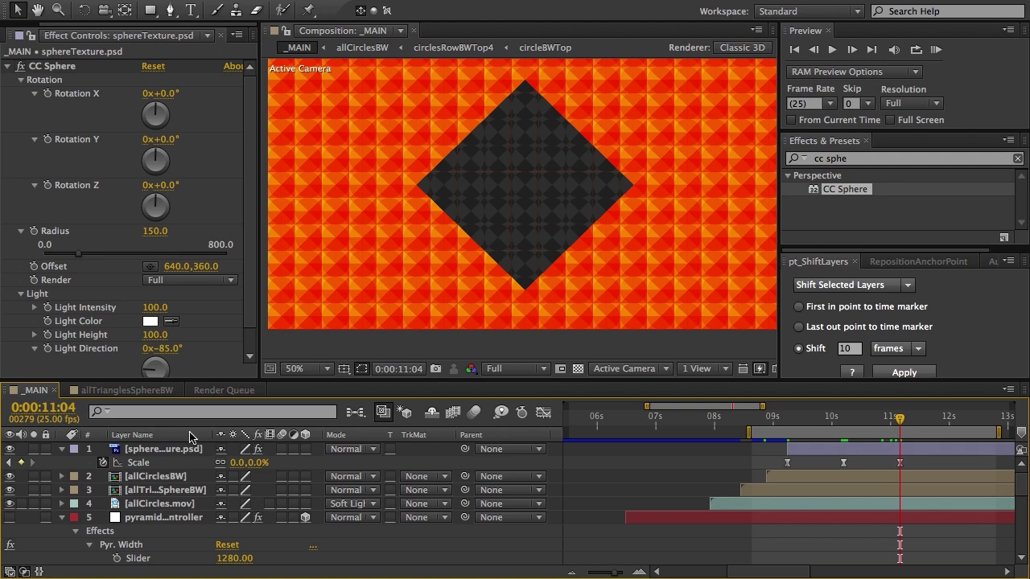
- Move the sphere's last Scale keyframe to 0:00:12:03
key("alt+shift+j")
key("Right")
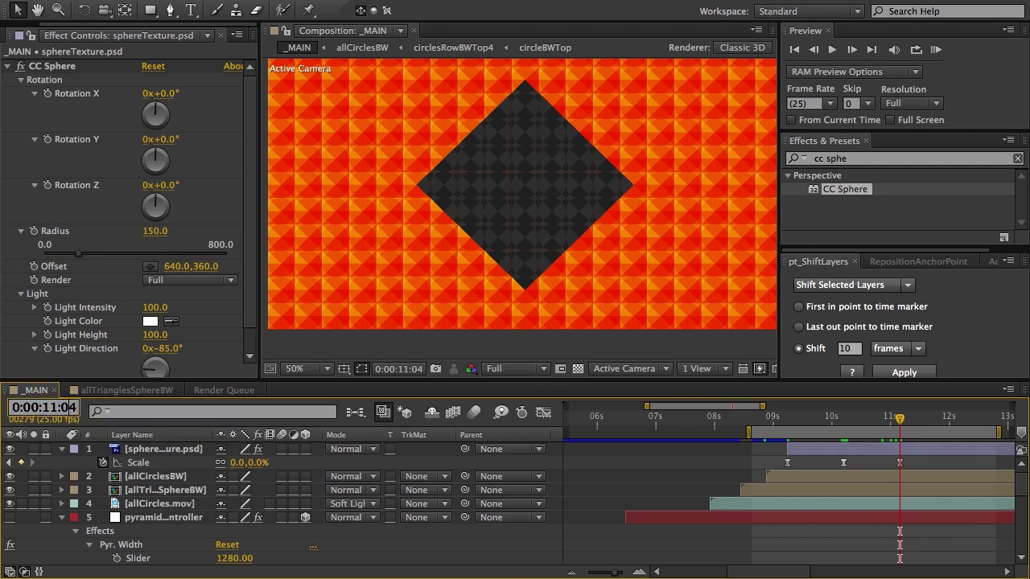
key("BackSpace")
type("2")
key("Return")
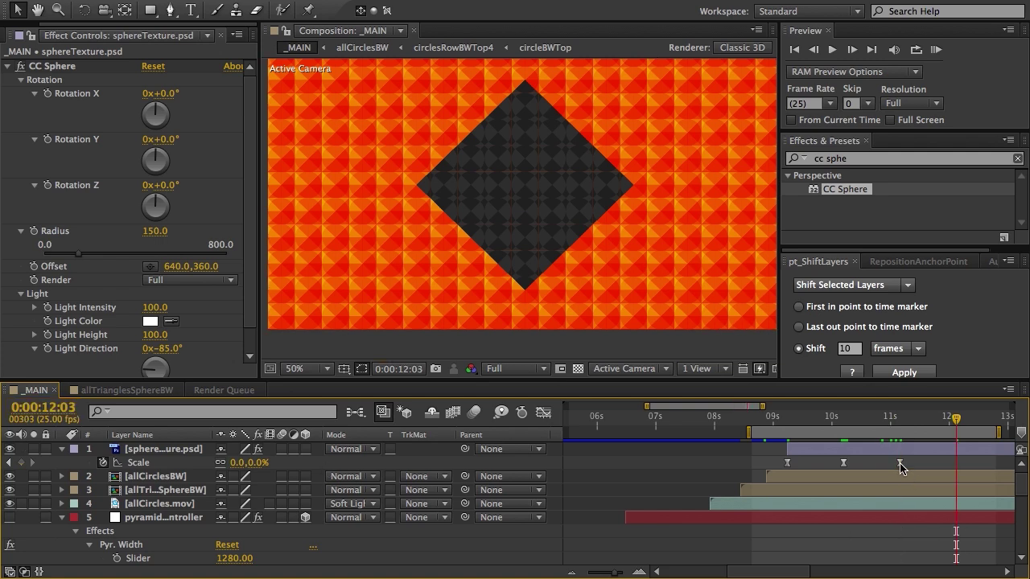
left_click_drag(900, 463, 955, 465)
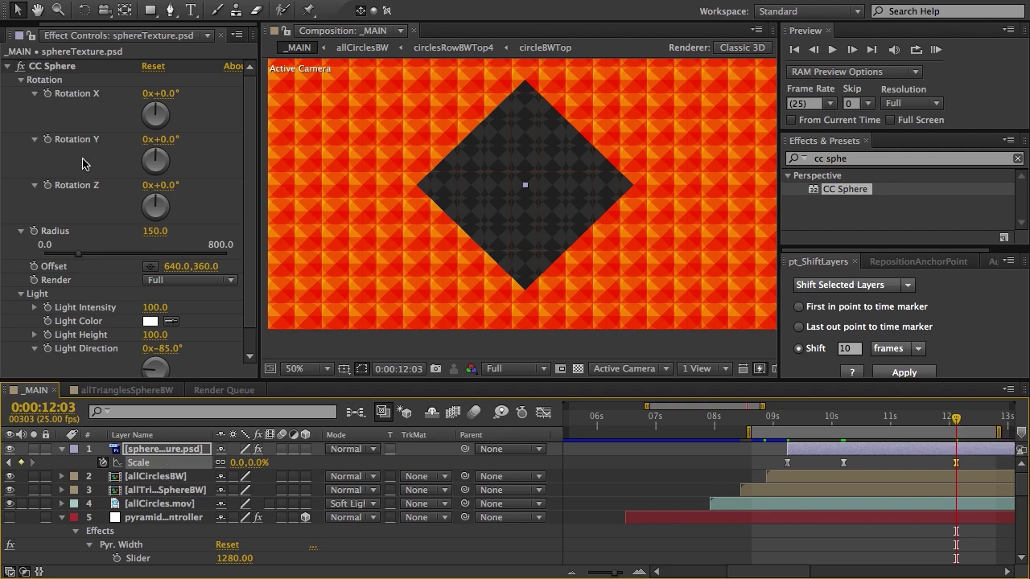
- Enter CC Sphere Rotation Y values of 270°, -90° at the layer start, and 45° at 0:00:10:05
left_click(165, 140)
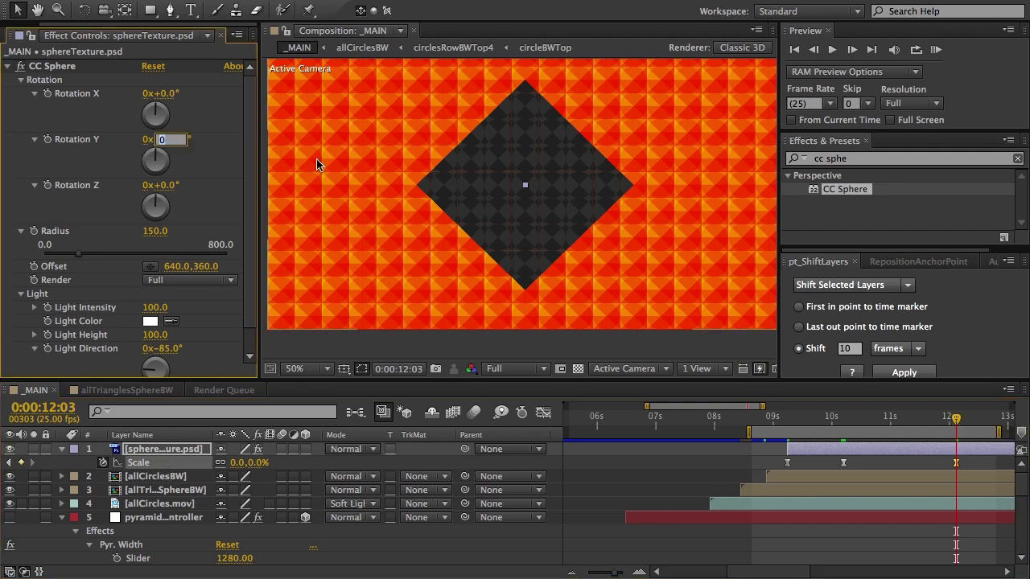
type("270")
key("Return")
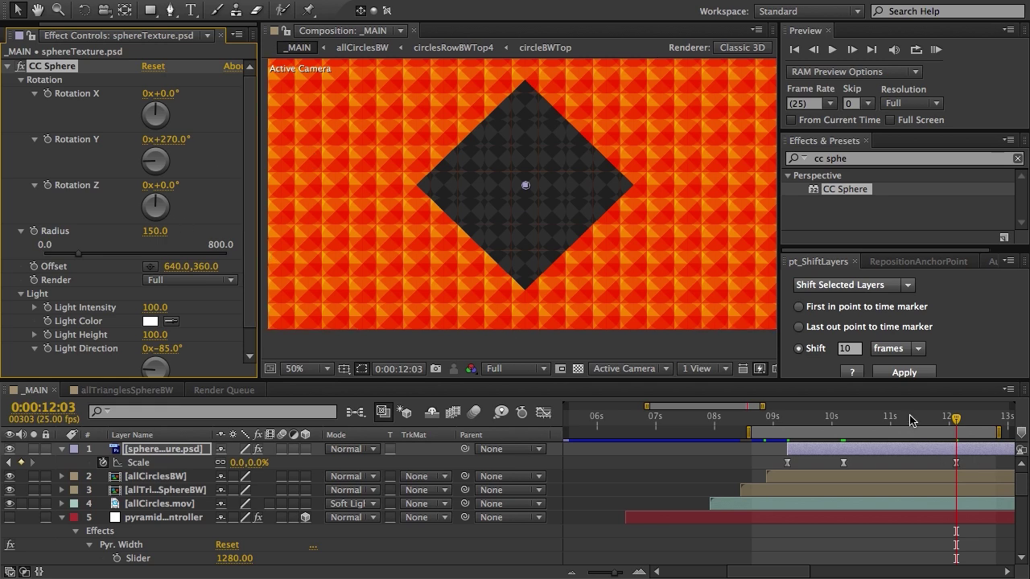
key("i")
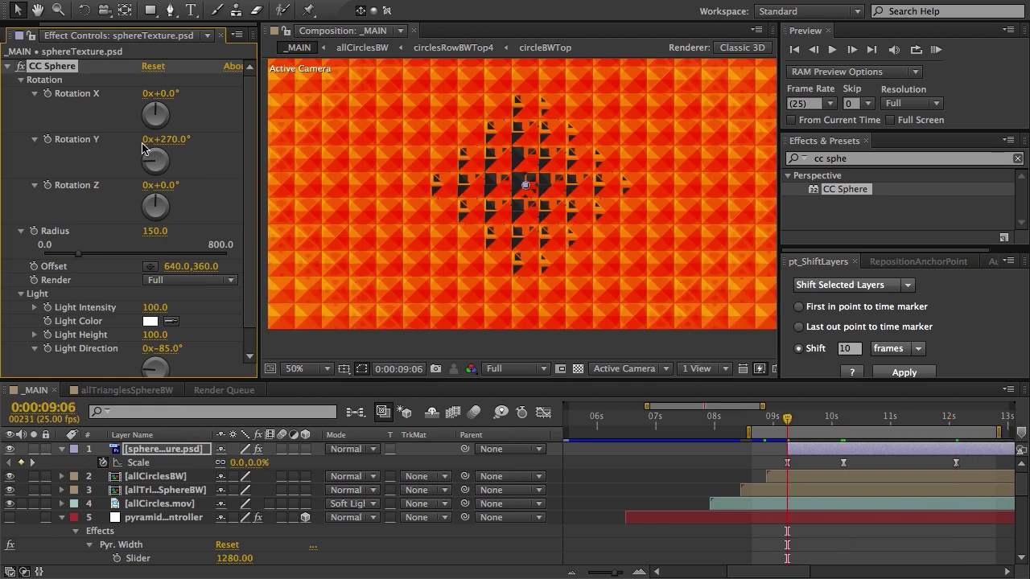
left_click(167, 139)
type("-90")
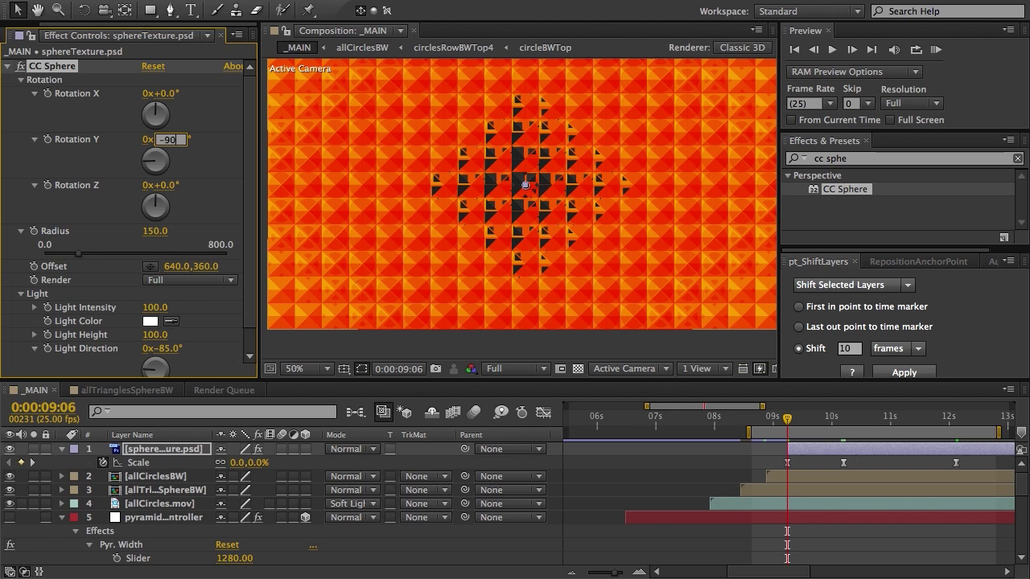
key("Return")
key("k")
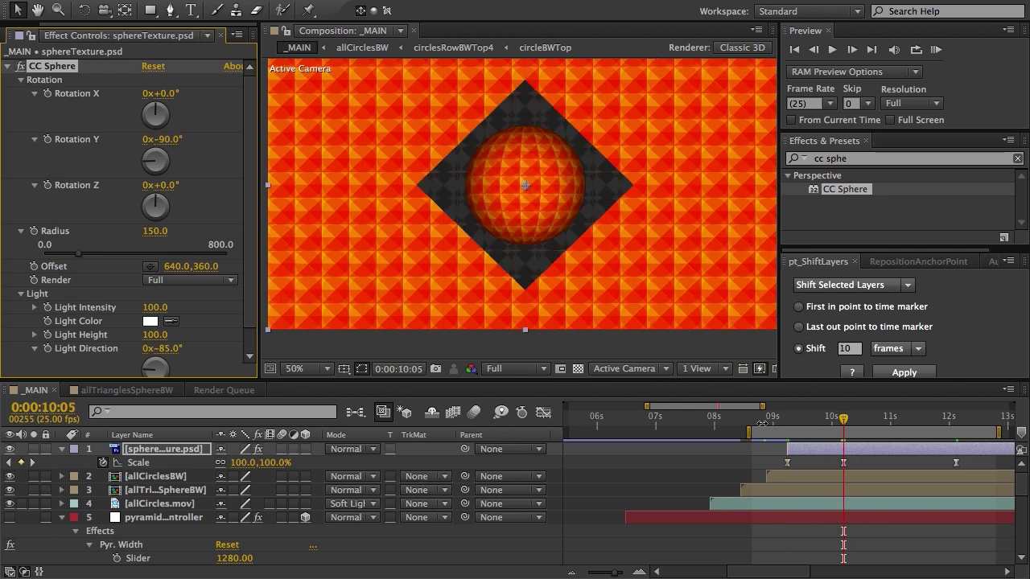
left_click(167, 139)
type("45")
key("Return")
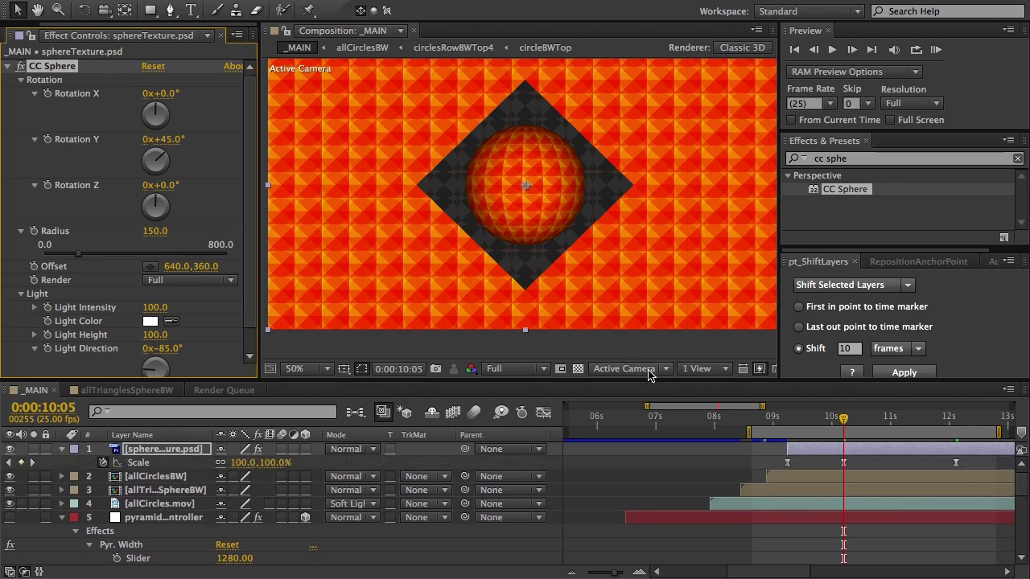
- Enable Rotation Y keyframing and key it at 0° at the sphere layer's start
key("u")
key("u")
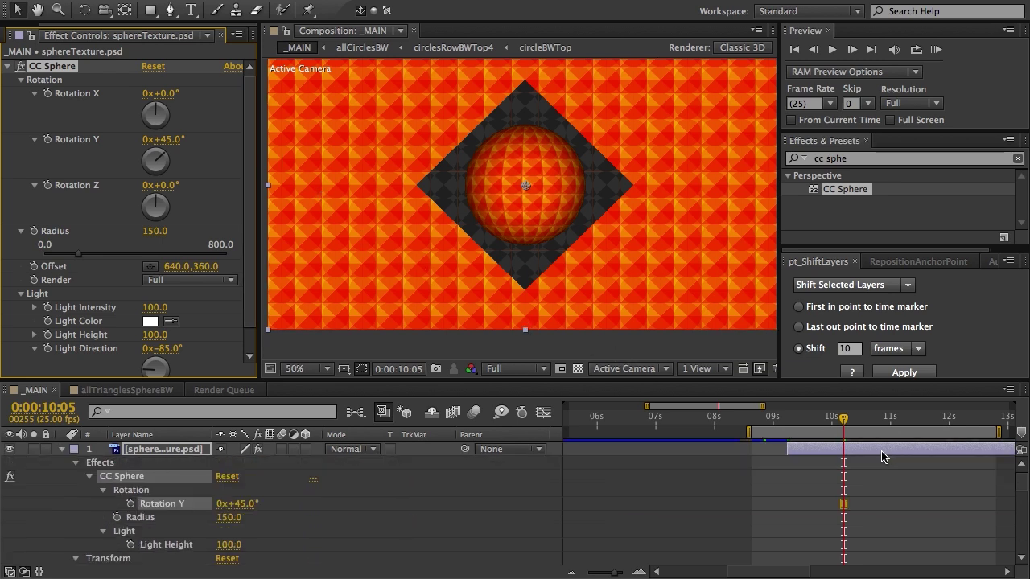
key("u")
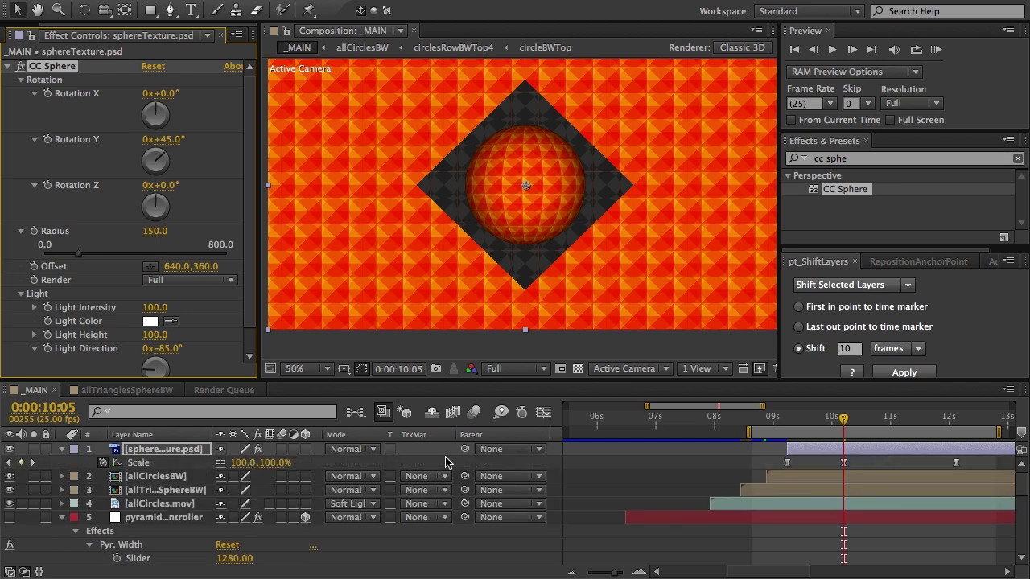
left_click(47, 140)
key("i")
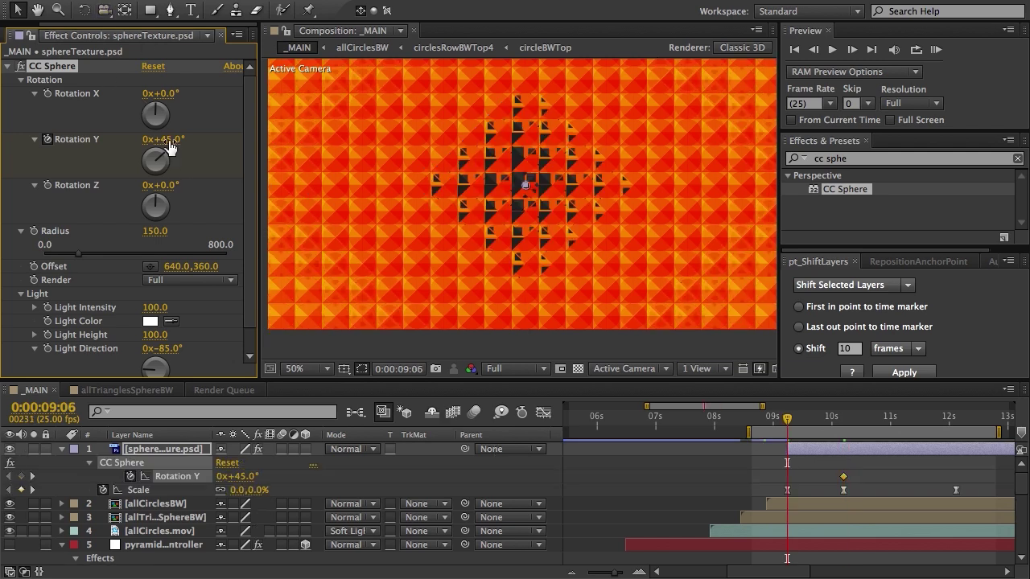
left_click(168, 140)
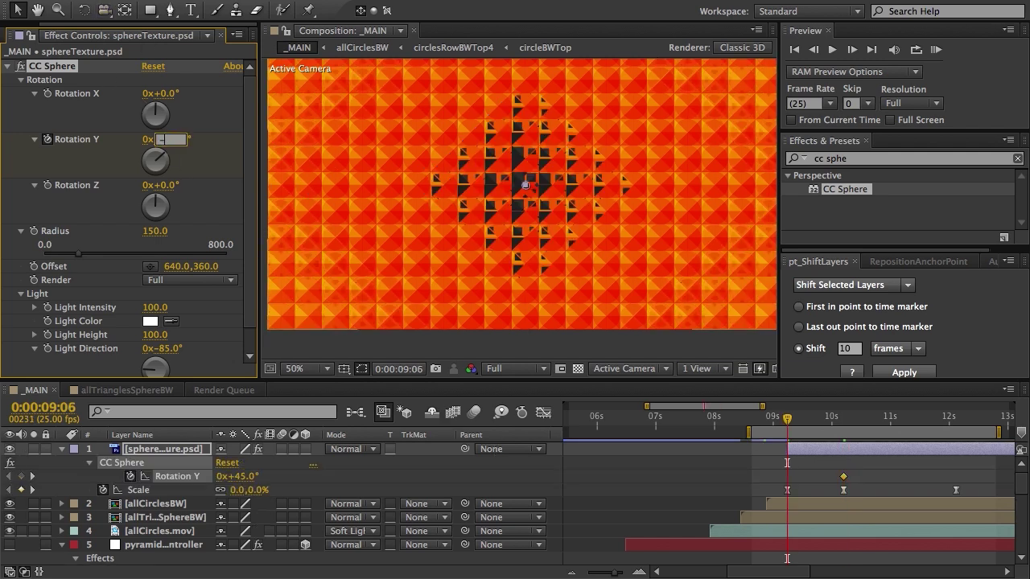
type("0")
key("Return")
- Key Rotation Y at 270° at 0:00:12:03 and apply Easy Ease to all three rotation keyframes
key("k")
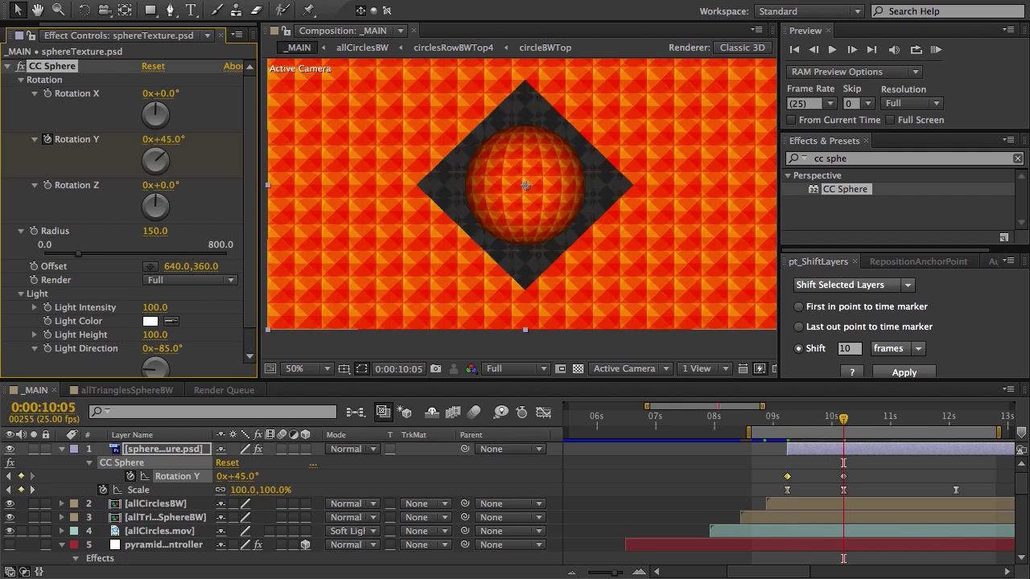
key("k")
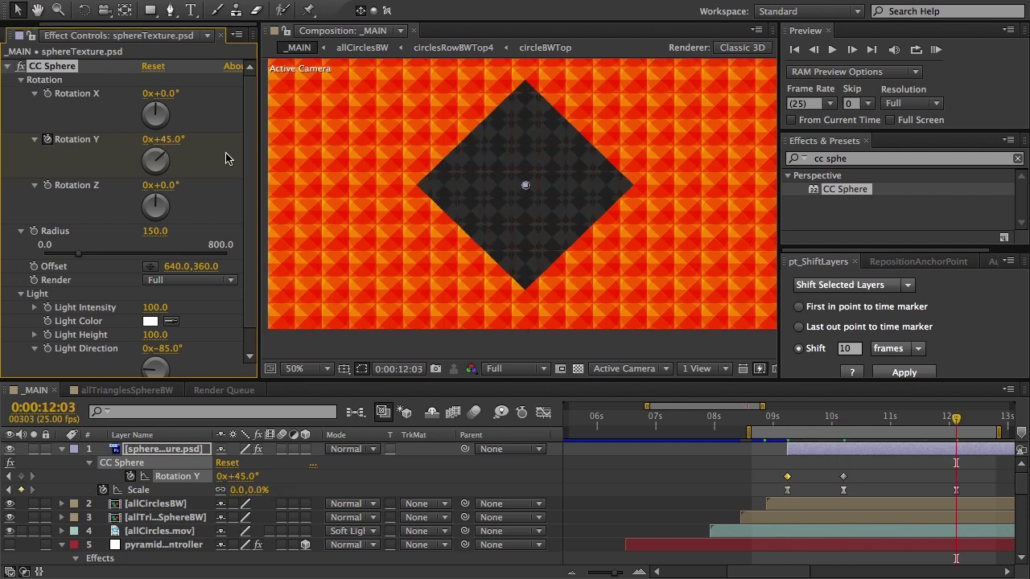
left_click(169, 140)
type("270")
key("Return")
left_click_drag(756, 467, 969, 483)
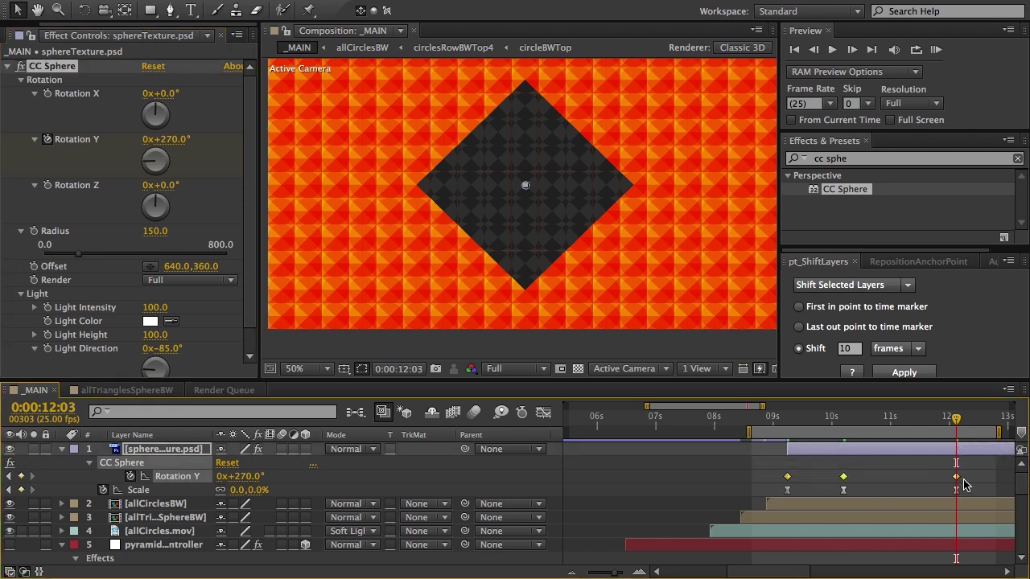
key("F9")
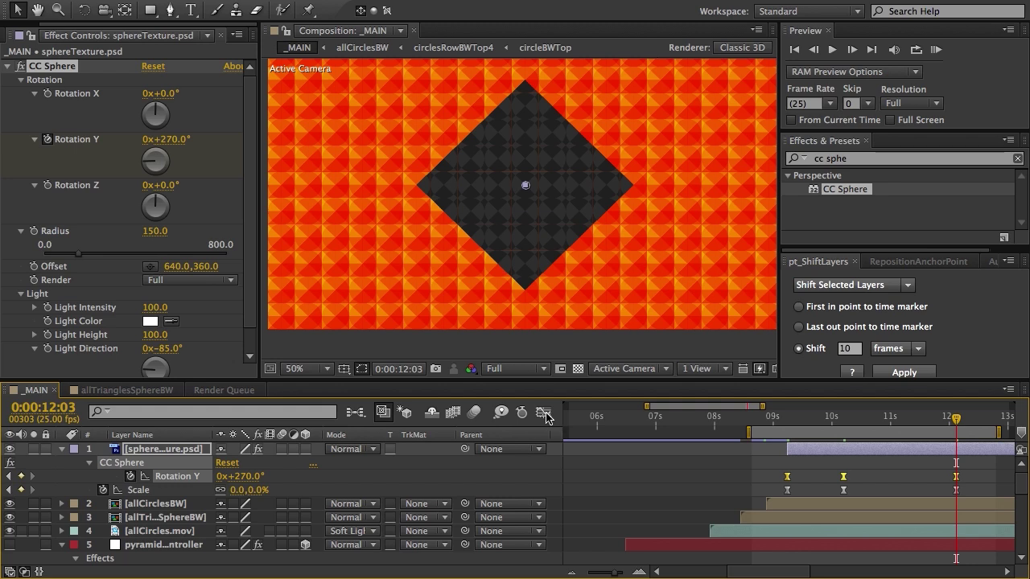
- In a maximized speed graph, raise the 10s keyframe's outgoing speed to about 78 °/sec
left_click(543, 412)
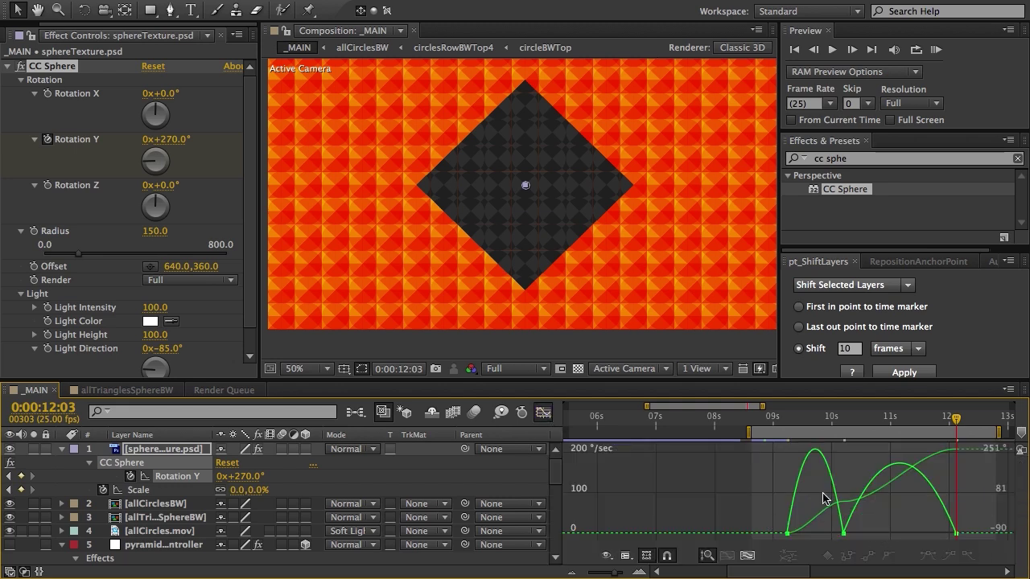
key("grave")
key("equal")
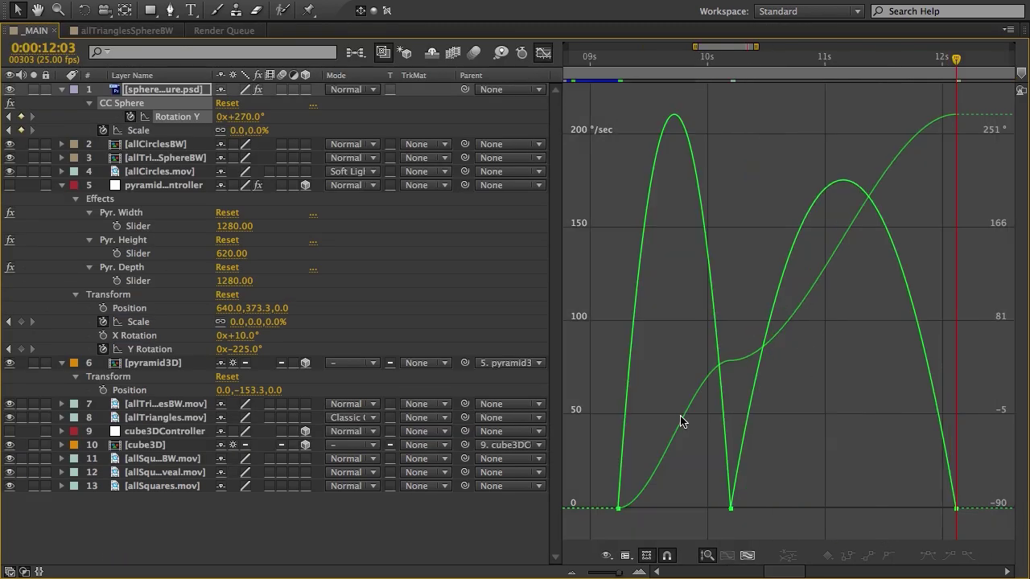
left_click_drag(758, 490, 712, 453)
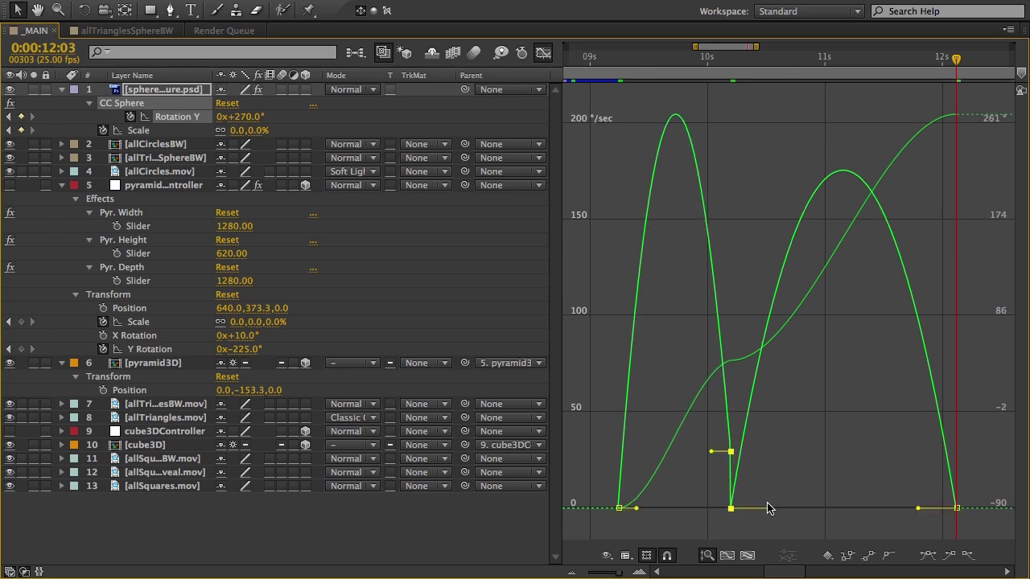
left_click_drag(768, 509, 774, 401)
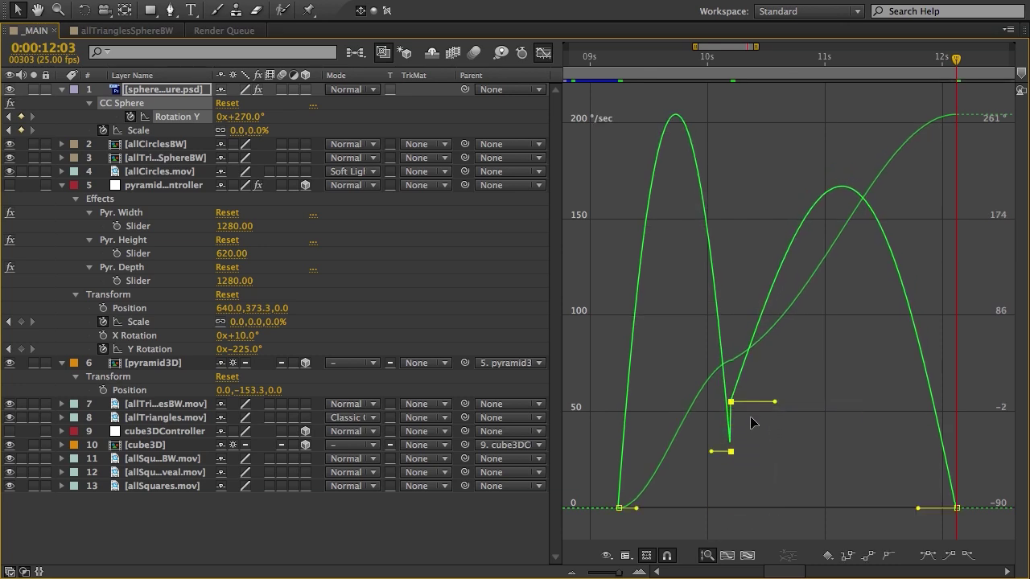
left_click_drag(715, 452, 712, 466)
left_click_drag(773, 401, 785, 354)
- Shorten the easing influences on the 12s and 10s keyframes and fine-tune the incoming speed
left_click_drag(917, 507, 930, 508)
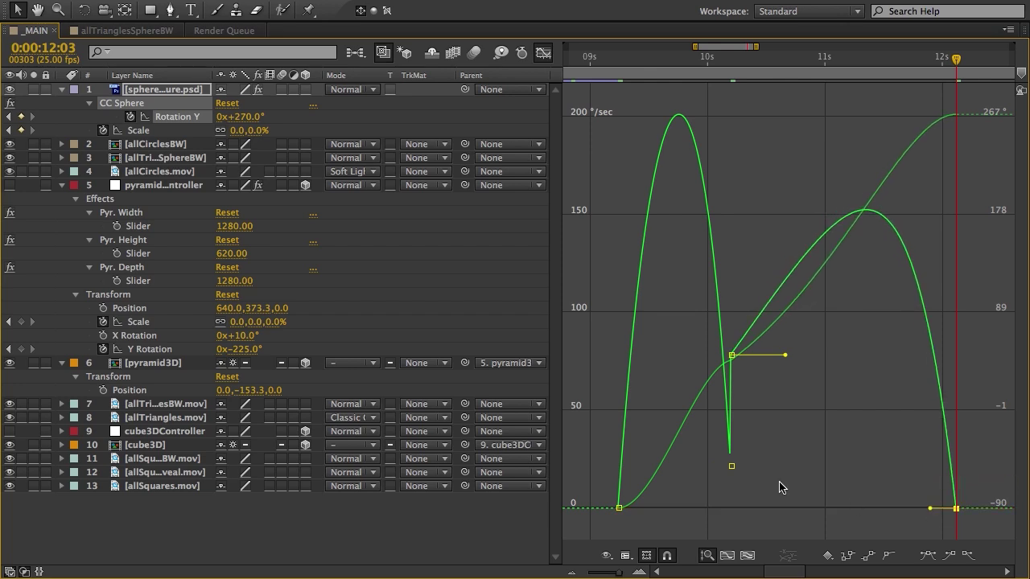
left_click(732, 464)
left_click_drag(712, 465, 728, 473)
left_click_drag(778, 346, 710, 337)
left_click_drag(729, 473, 728, 491)
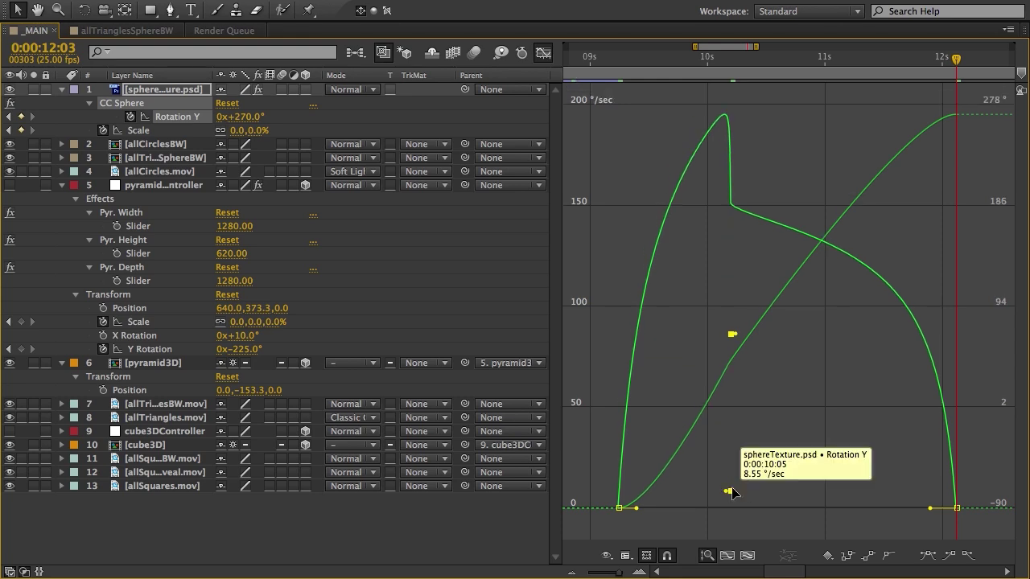
key("grave")
- Preview the eased sphere spin with the composition viewer maximized, then restore the workspace
key("space")
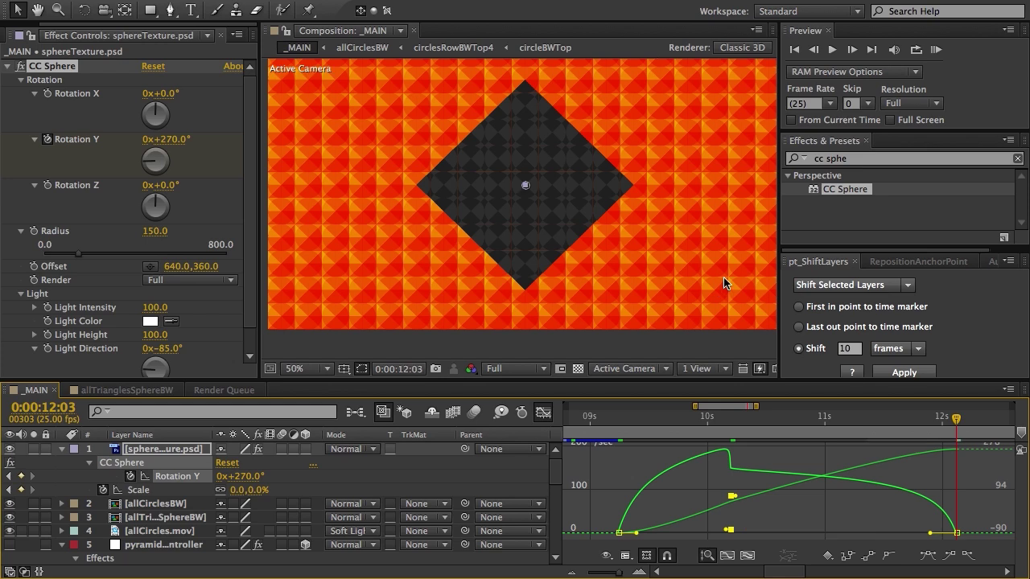
key("grave")
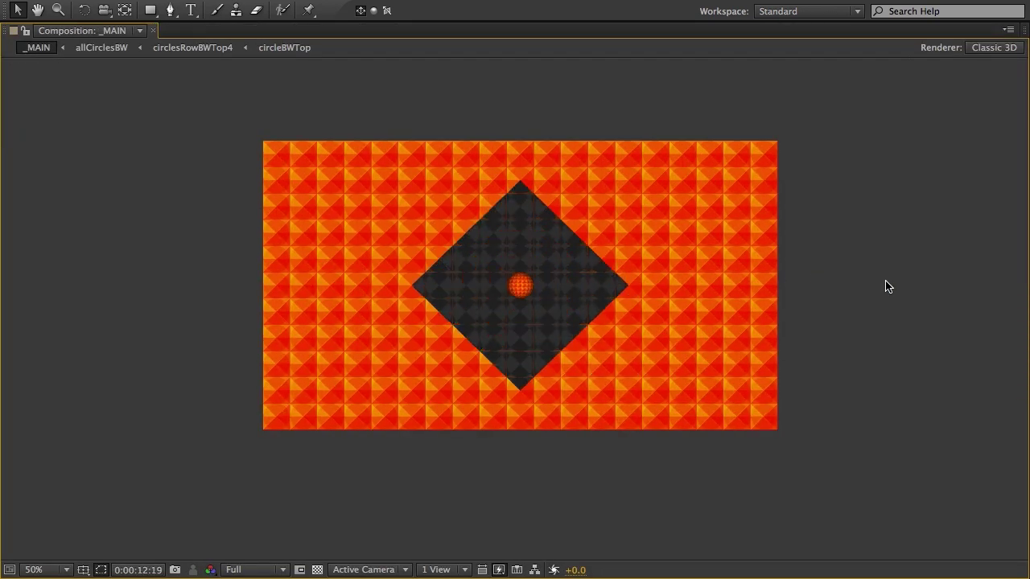
key("space")
key("grave")
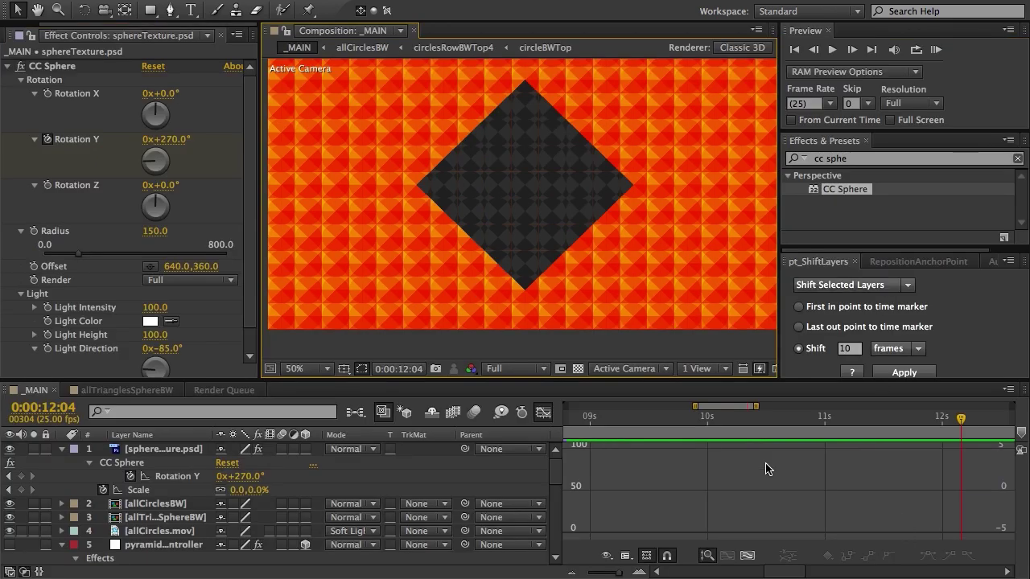
- Switch the timeline back to layer bars and select the sphere's Rotation Y keyframes
left_click(543, 412)
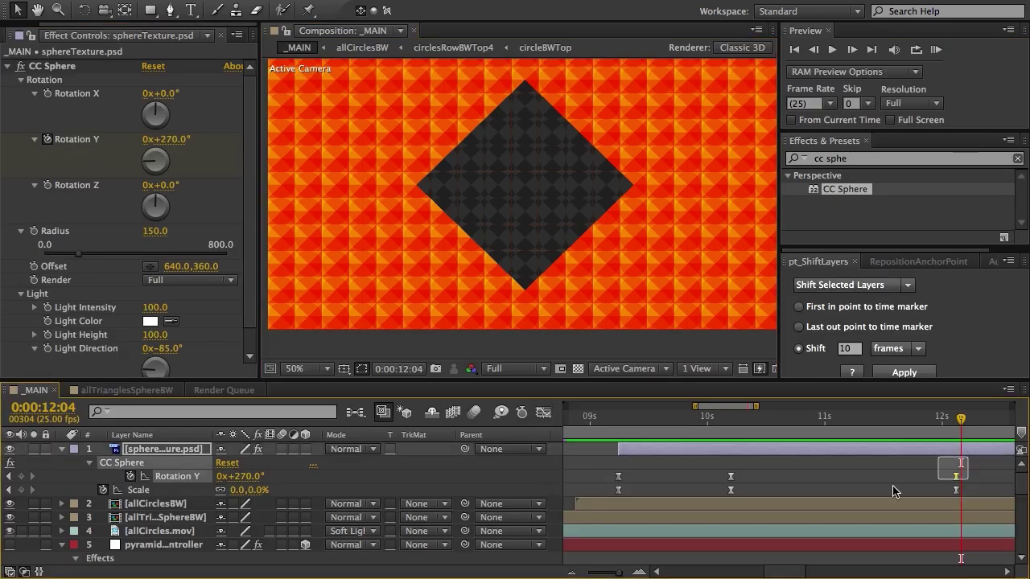
scroll(883, 460, "left", 5)
scroll(718, 468, "right", 5)
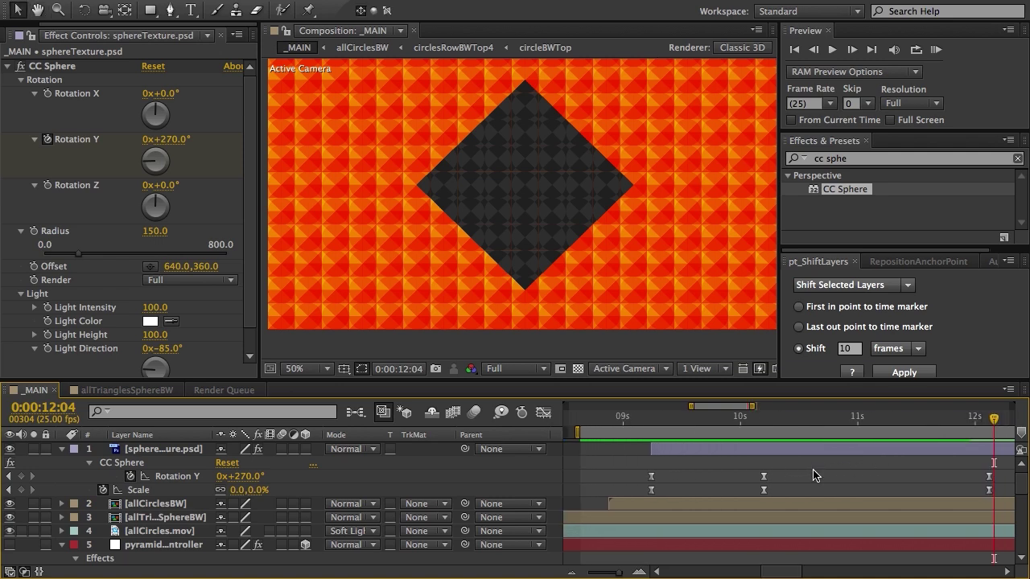
scroll(812, 469, "right", 5)
left_click_drag(815, 471, 768, 467)
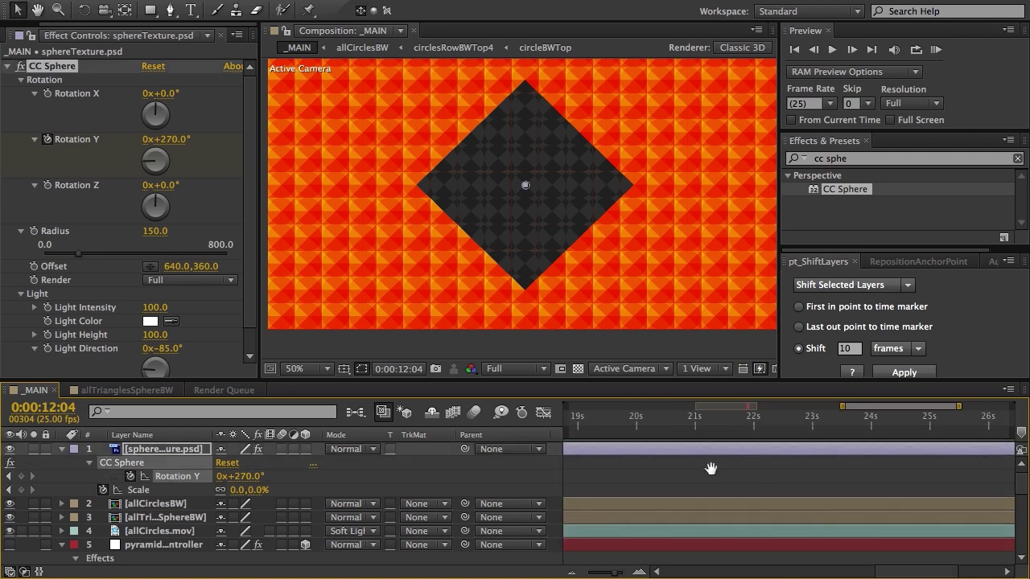
scroll(833, 485, "down", 3)
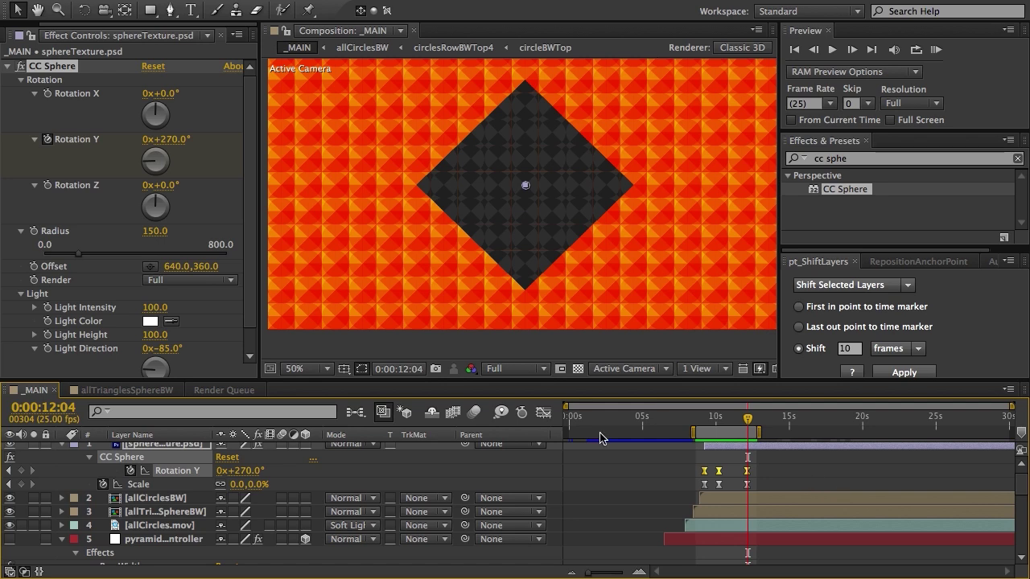
- Show the Rotation Y speed graph in a maximized timeline, zoomed in on the curve's start
left_click(548, 413)
key("grave")
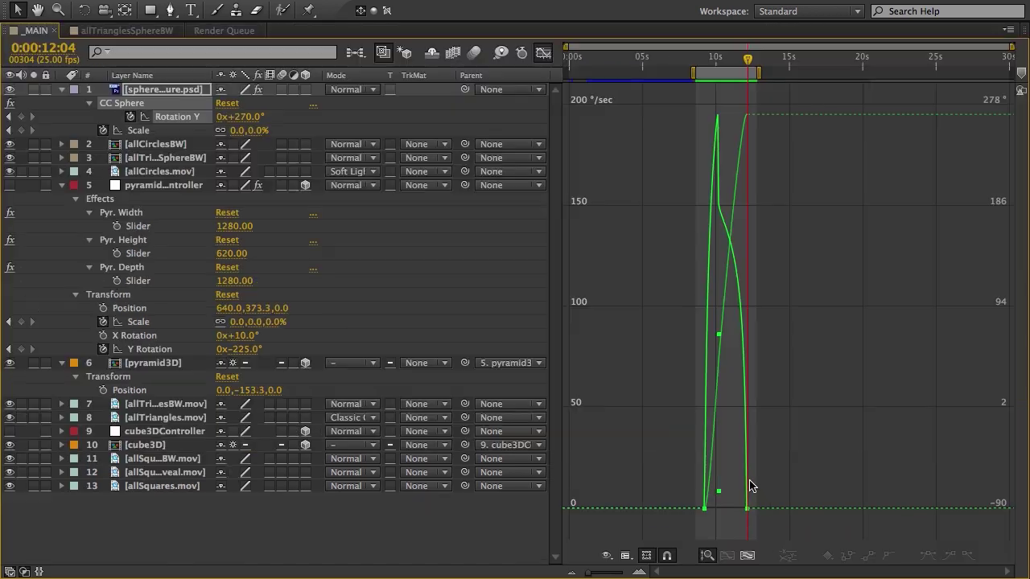
key("equal")
key("equal")
key("equal")
key("equal")
key("h")
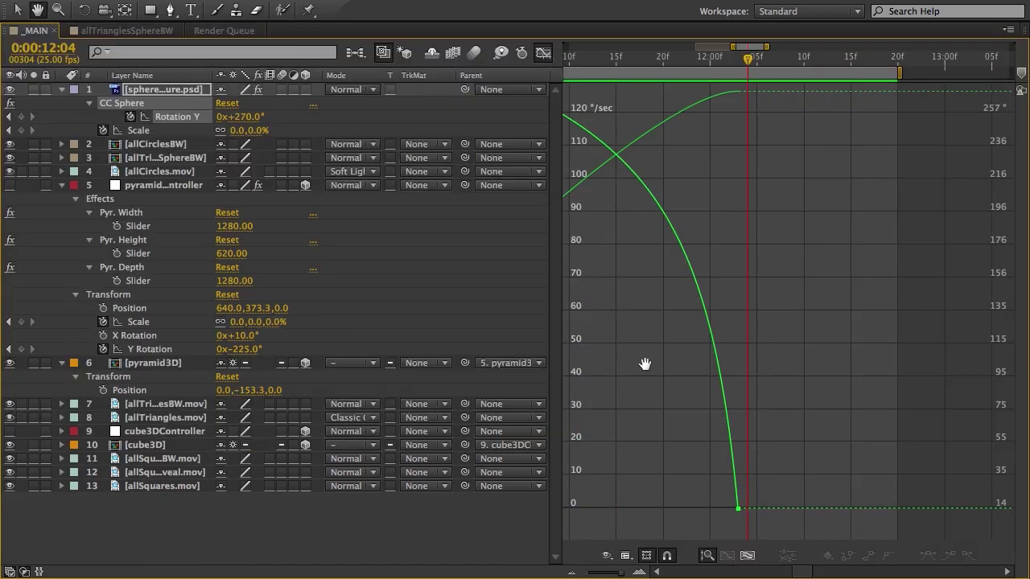
left_click_drag(646, 363, 833, 372)
left_click_drag(583, 418, 749, 424)
key("v")
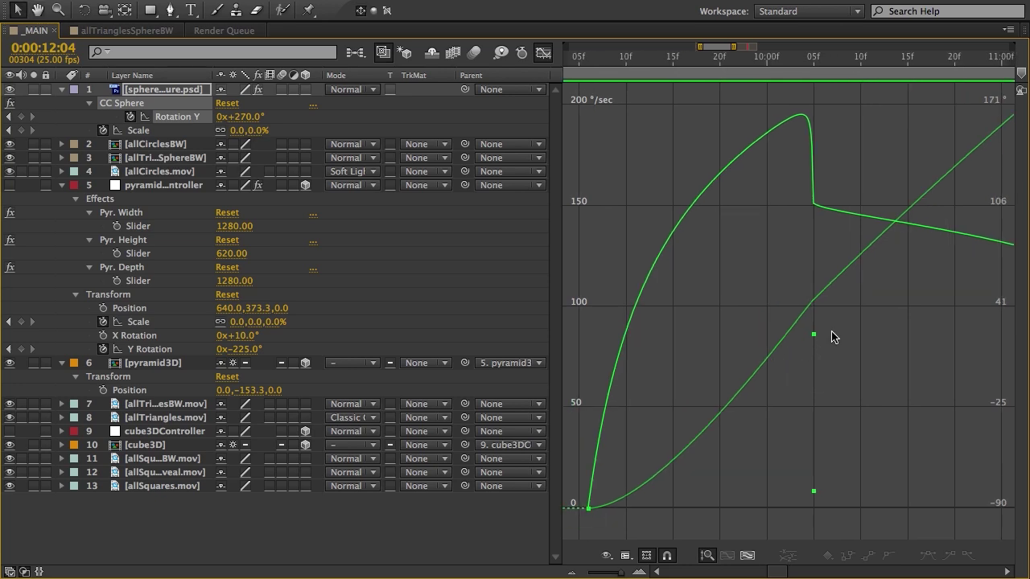
- Set the first keyframe's influence to ~20%, the last to ~18%, and lengthen the middle's incoming ease
left_click(589, 508)
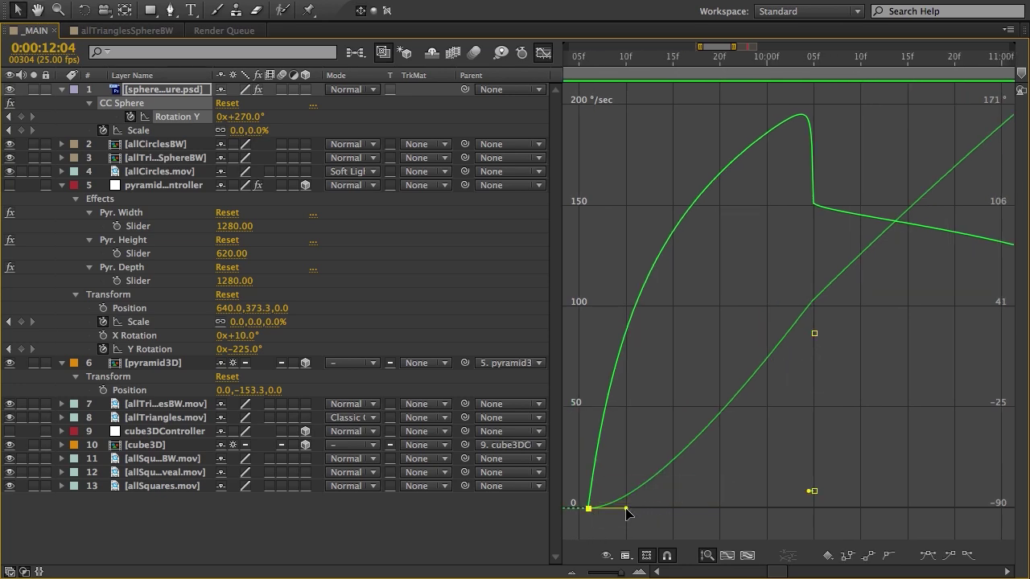
left_click_drag(627, 512, 664, 513)
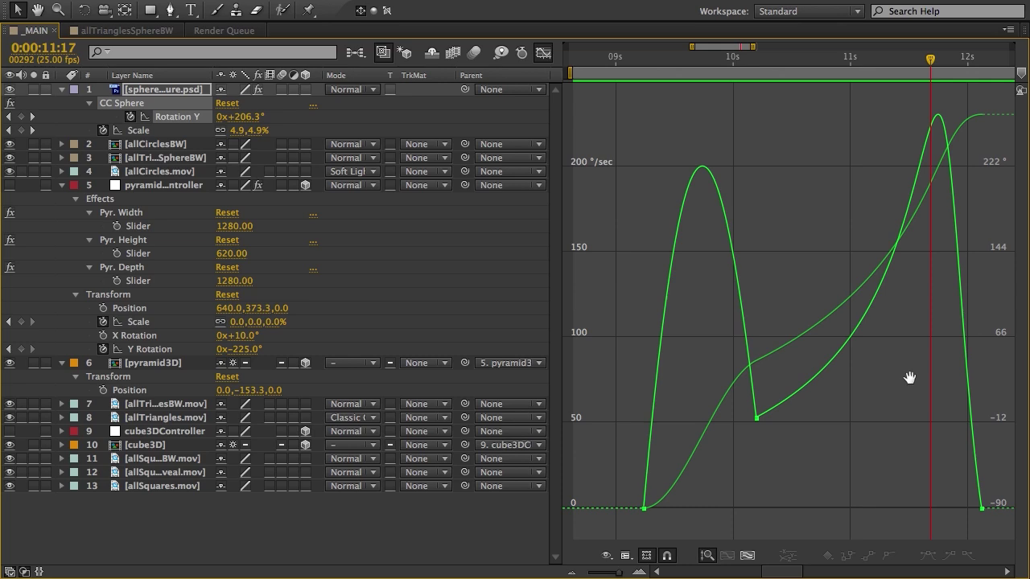
left_click_drag(909, 377, 870, 377)
left_click_drag(959, 477, 930, 509)
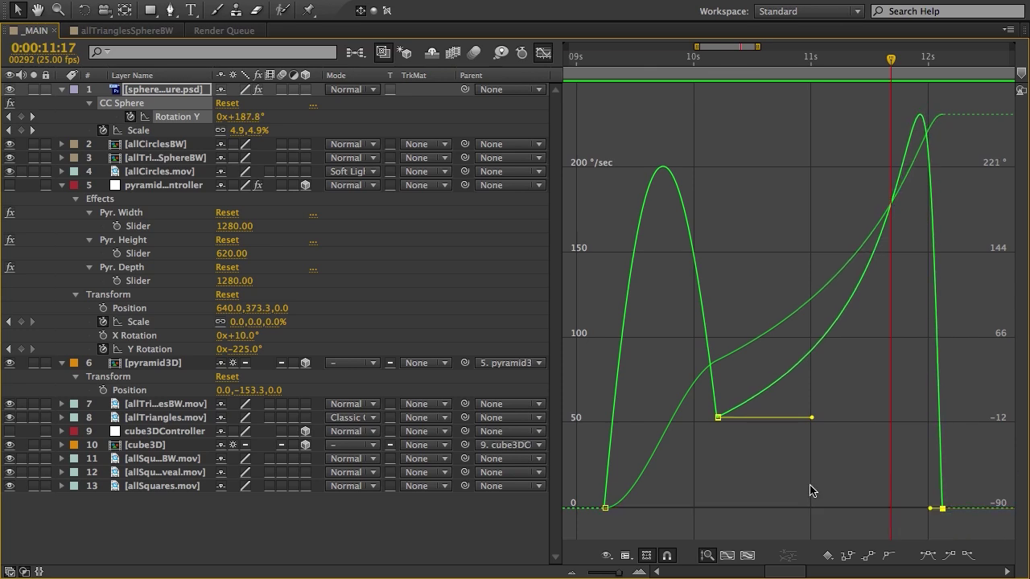
left_click(606, 507)
left_click_drag(624, 509, 615, 508)
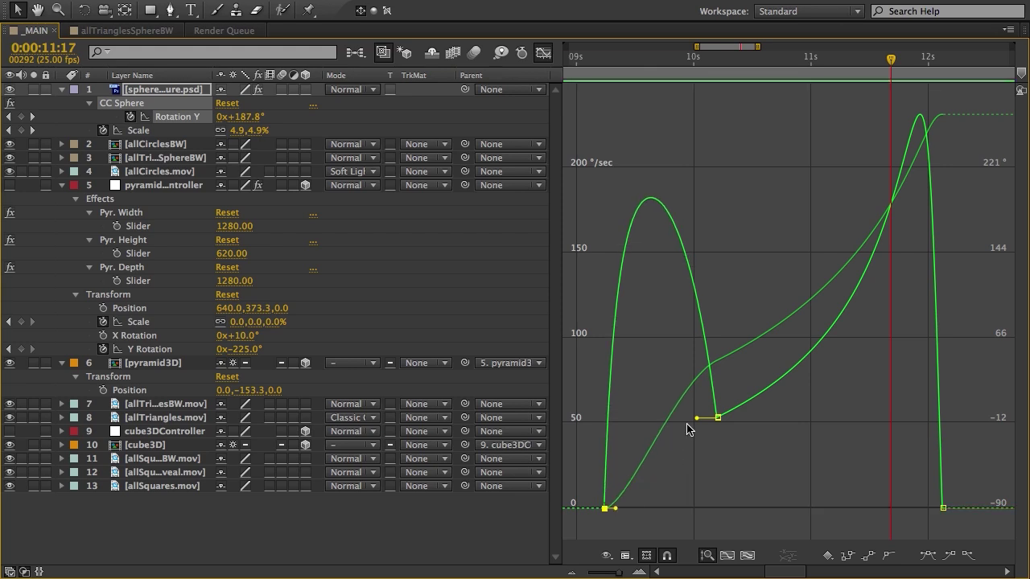
left_click_drag(696, 423, 683, 422)
- Maximize the _MAIN composition viewer and play a preview of the revised sphere spin
key("grave")
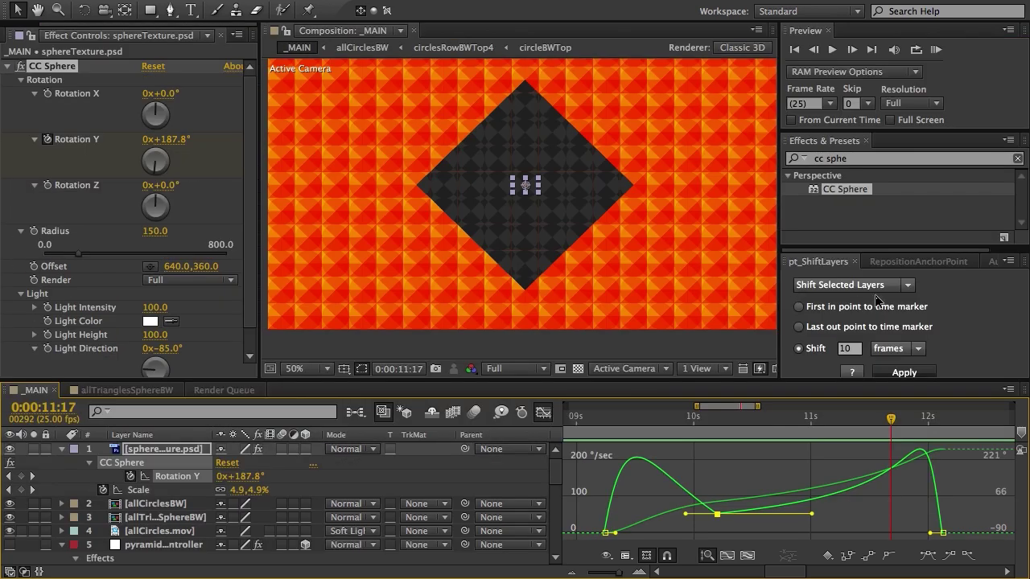
key("grave")
key("space")
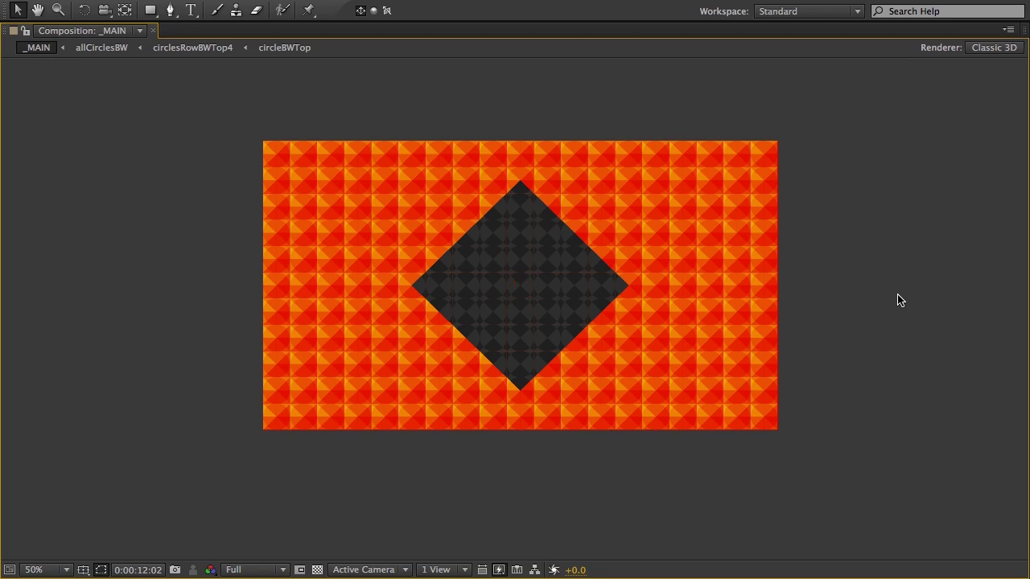
key("space")
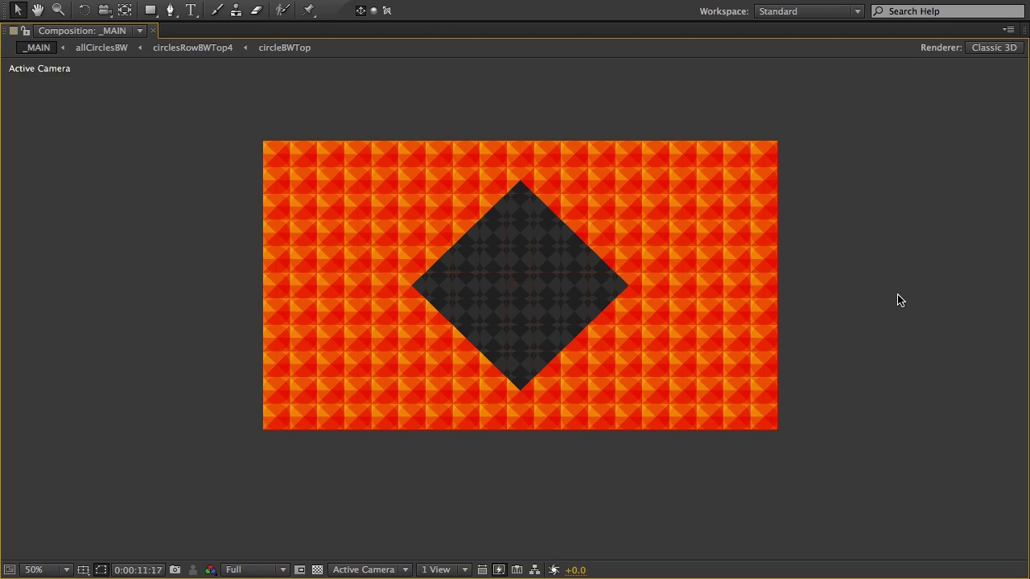